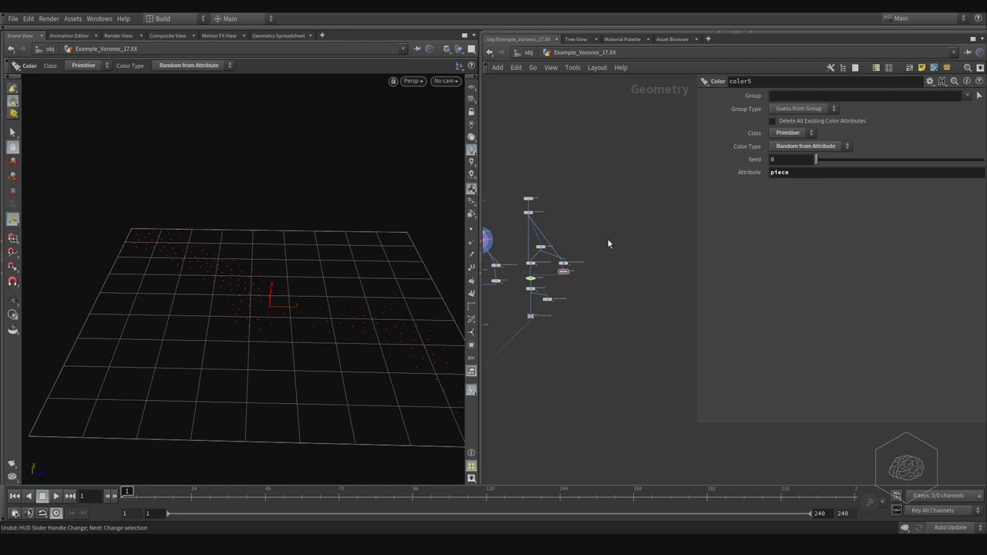
key("Tab")
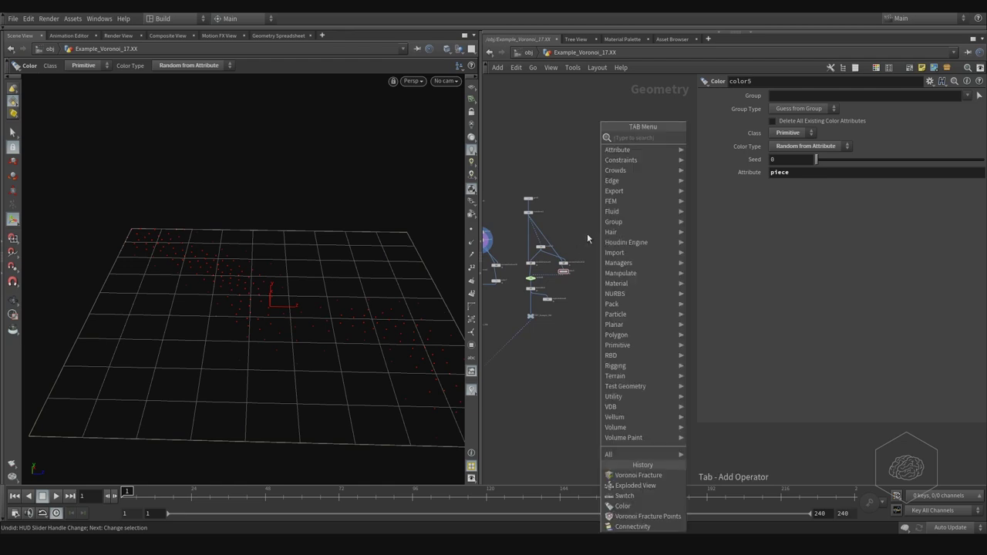
key("Escape")
key("Tab")
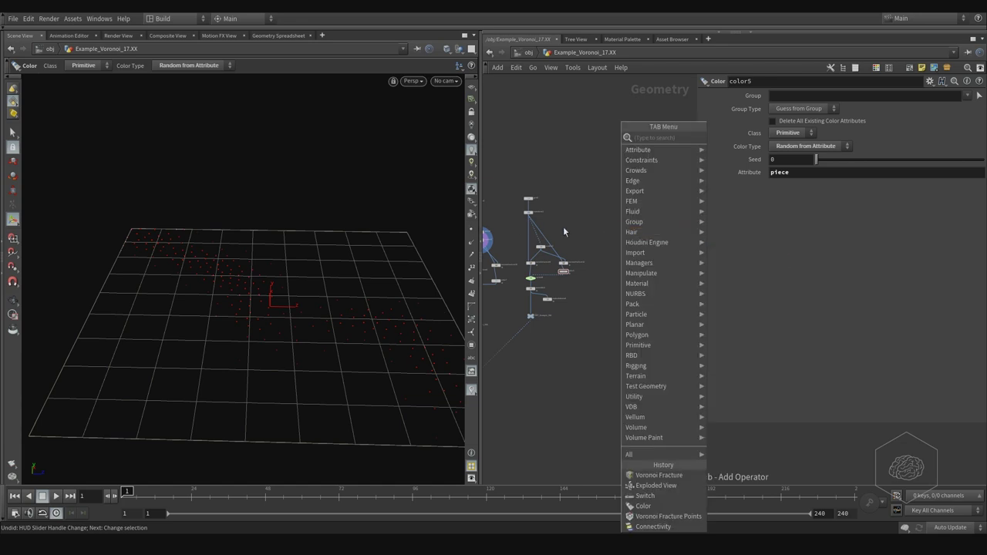
key("Escape")
key("Tab")
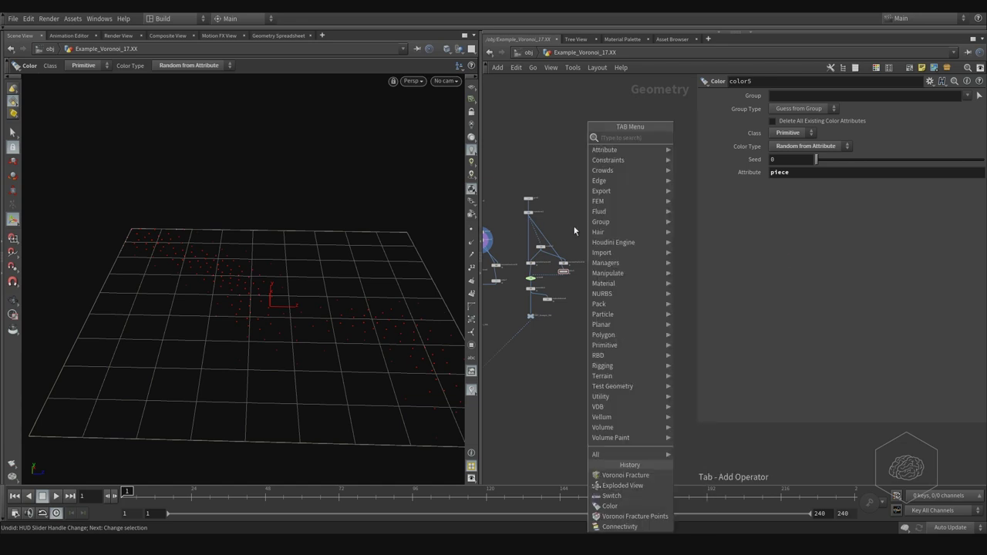
key("Escape")
Inspect the parameters of the voronoifracture6 node, including its interior detail settings, and those of voronoifracture12.
scroll(606, 225, "up", 5)
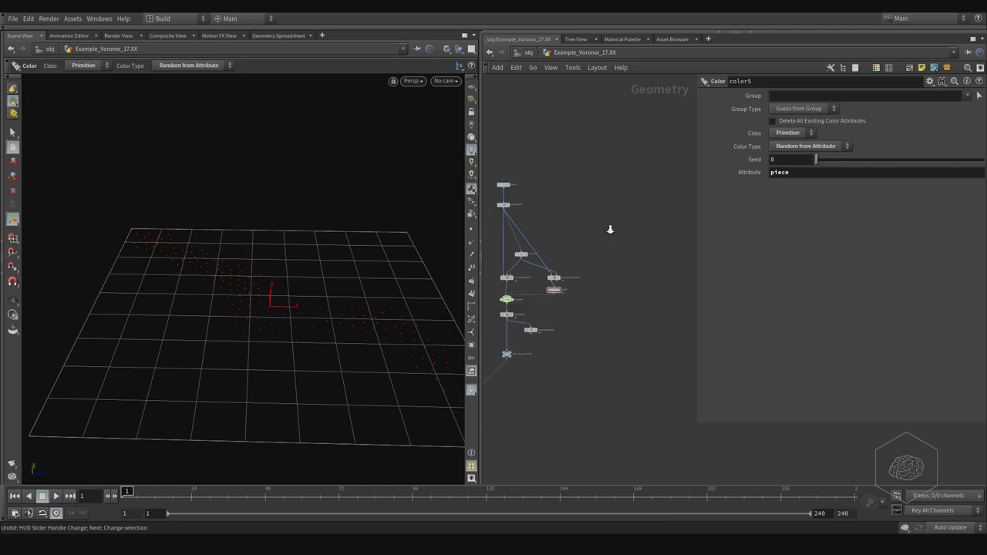
right_click(631, 263)
left_click(599, 276)
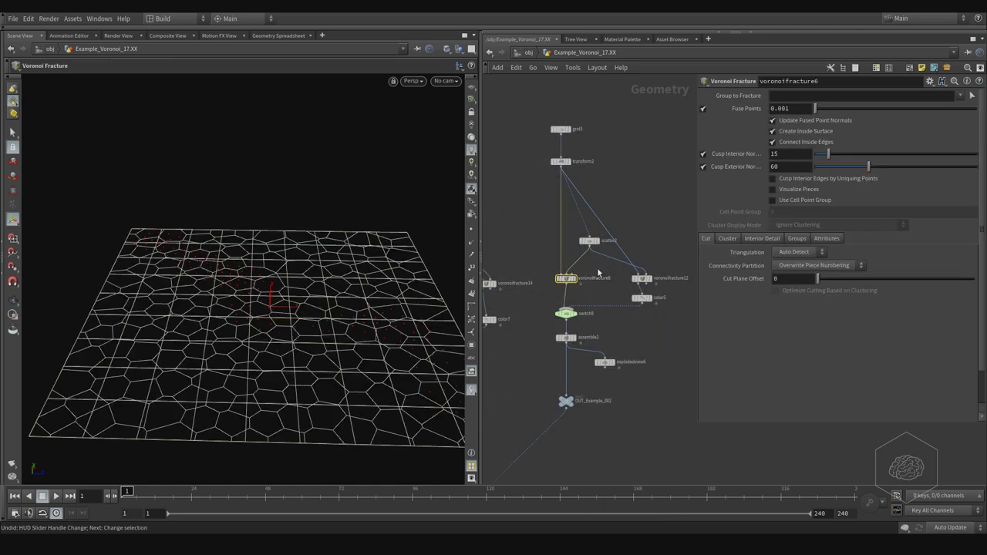
left_click(729, 239)
left_click(762, 238)
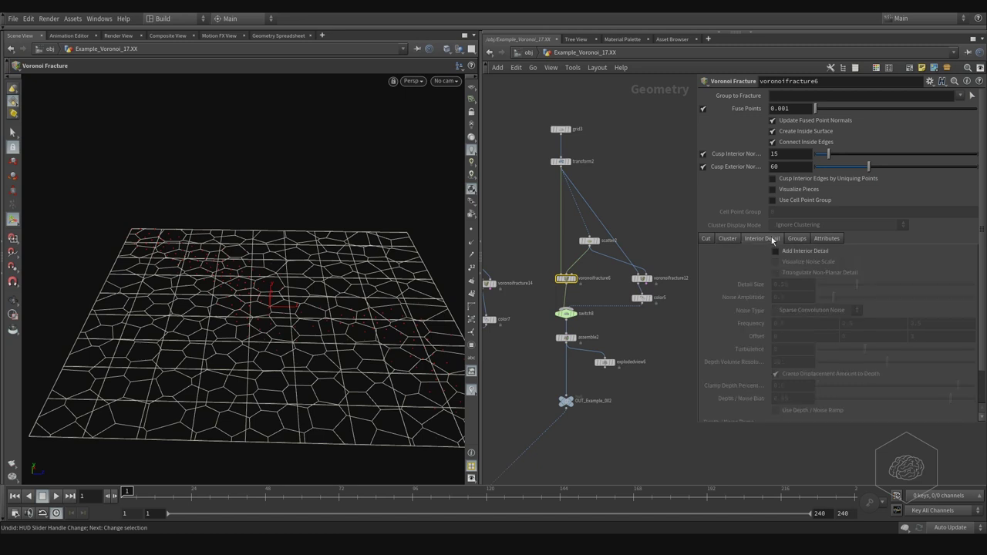
left_click_drag(670, 229, 619, 292)
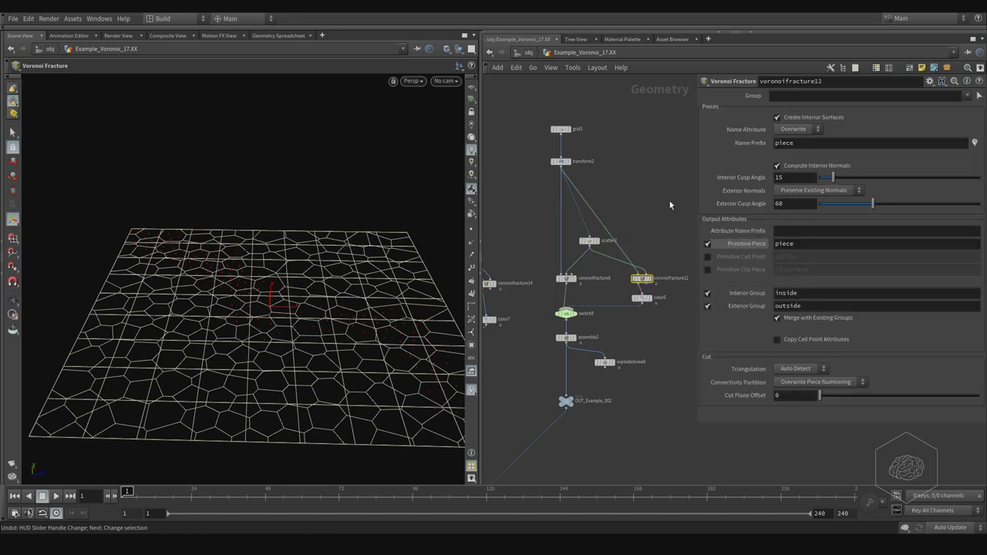
scroll(669, 205, "down", 6)
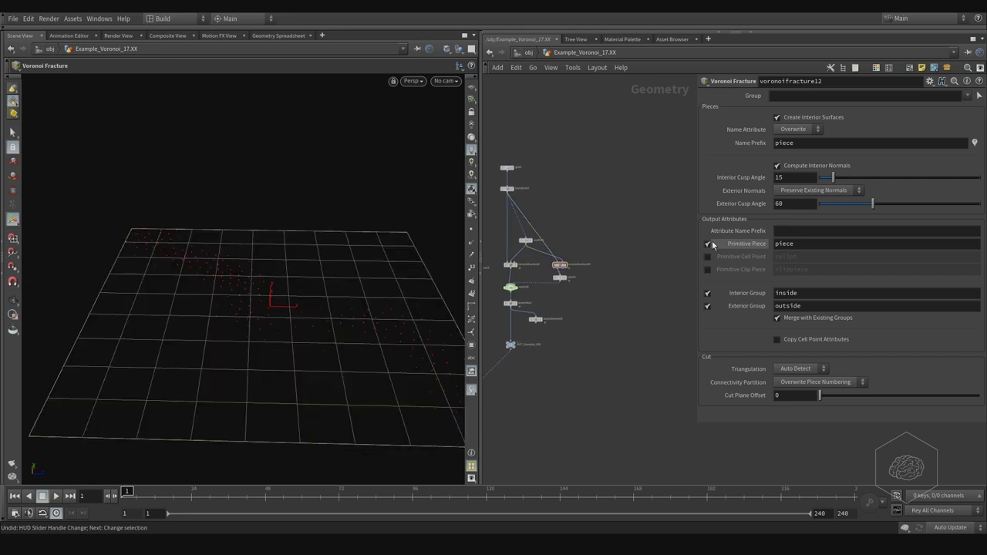
key("Tab")
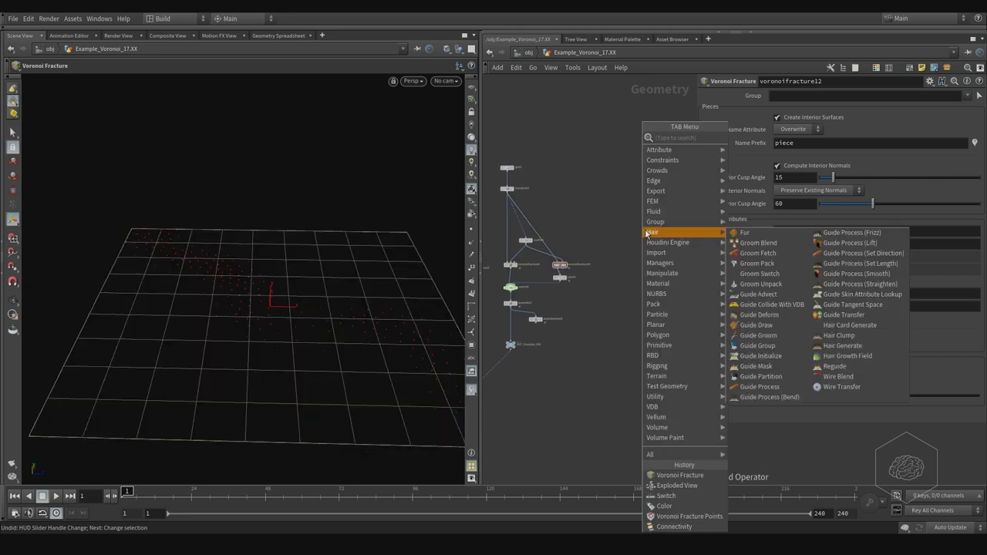
key("Escape")
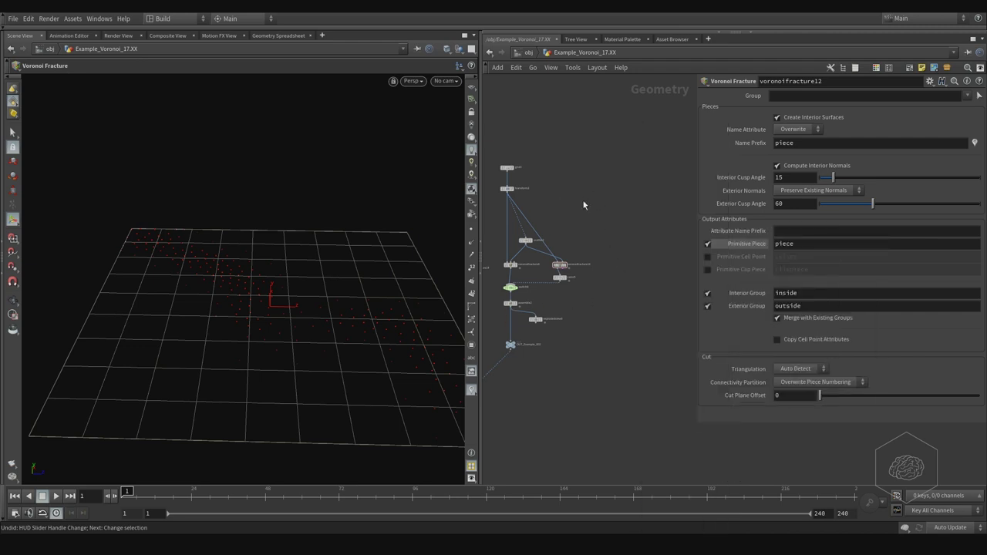
mouse_move(583, 188)
middle_mouse_down()
mouse_move(688, 185)
mouse_move(667, 184)
middle_mouse_up()
middle_click_drag(552, 183, 679, 183)
middle_click_drag(526, 182, 652, 180)
middle_click_drag(551, 178, 520, 174)
middle_click_drag(672, 174, 544, 171)
middle_click_drag(630, 176, 576, 175)
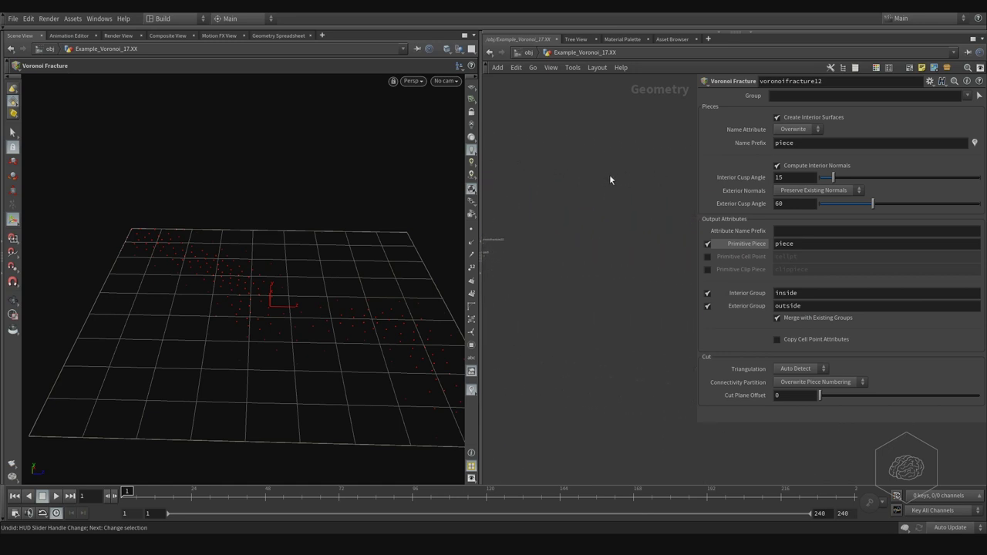
key("Tab")
key("Tab")
key("Tab")
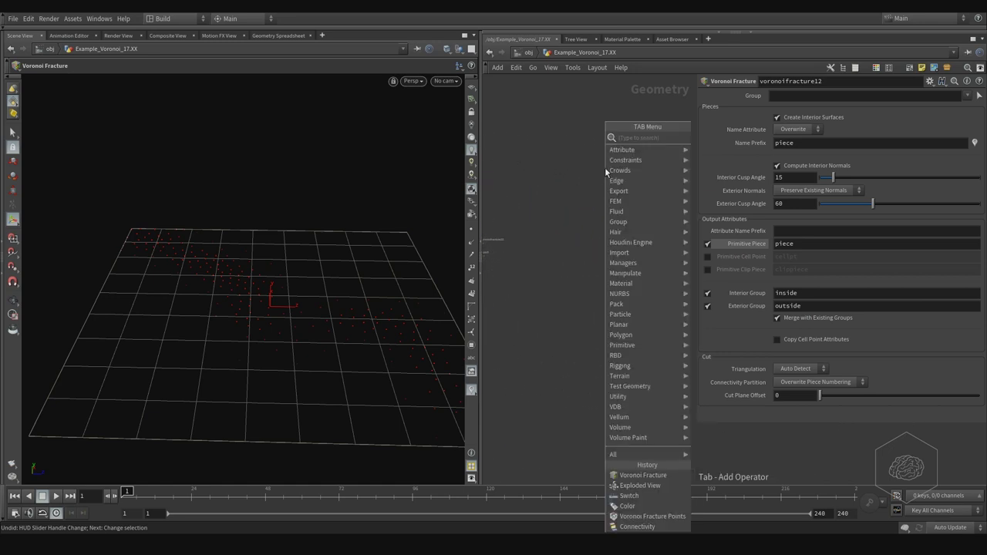
key("Escape")
key("Escape")
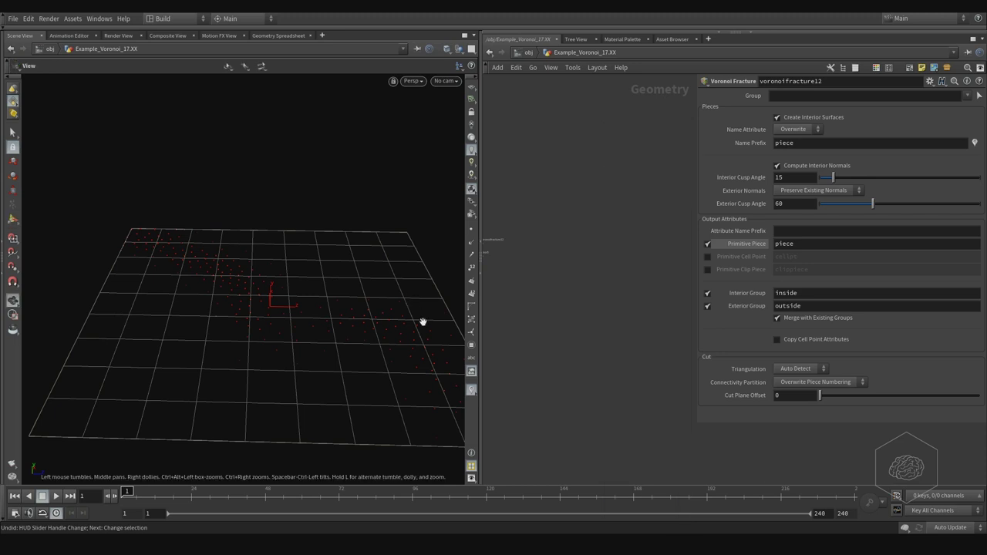
Display the sphere4 node and select its entire Voronoi fracture network down to the Example_Voronoi_Fracture_001 null.
middle_click_drag(567, 199, 683, 210)
middle_click_drag(492, 191, 690, 216)
middle_click_drag(492, 190, 693, 224)
middle_click_drag(533, 200, 679, 209)
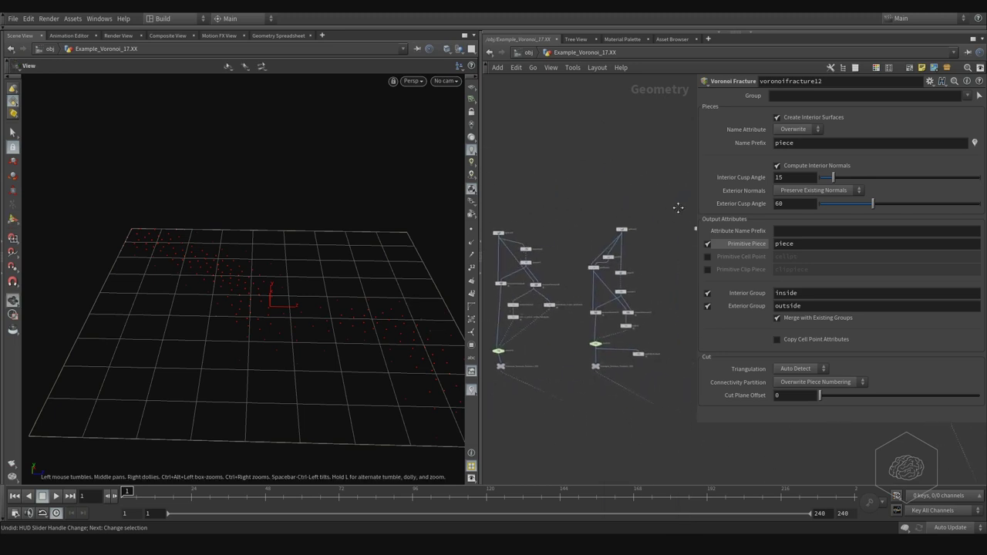
scroll(613, 210, "up", 5)
middle_click_drag(565, 213, 675, 206)
mouse_move(561, 207)
middle_mouse_down()
mouse_move(668, 205)
mouse_move(567, 177)
middle_mouse_up()
left_click(534, 193)
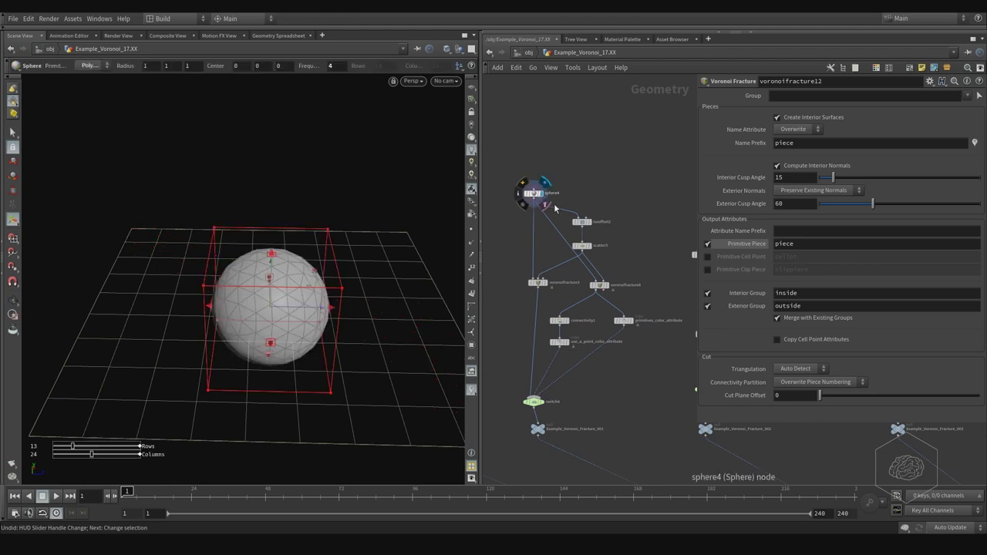
left_click_drag(640, 166, 537, 401)
scroll(526, 333, "down", 2)
scroll(525, 333, "down", 5)
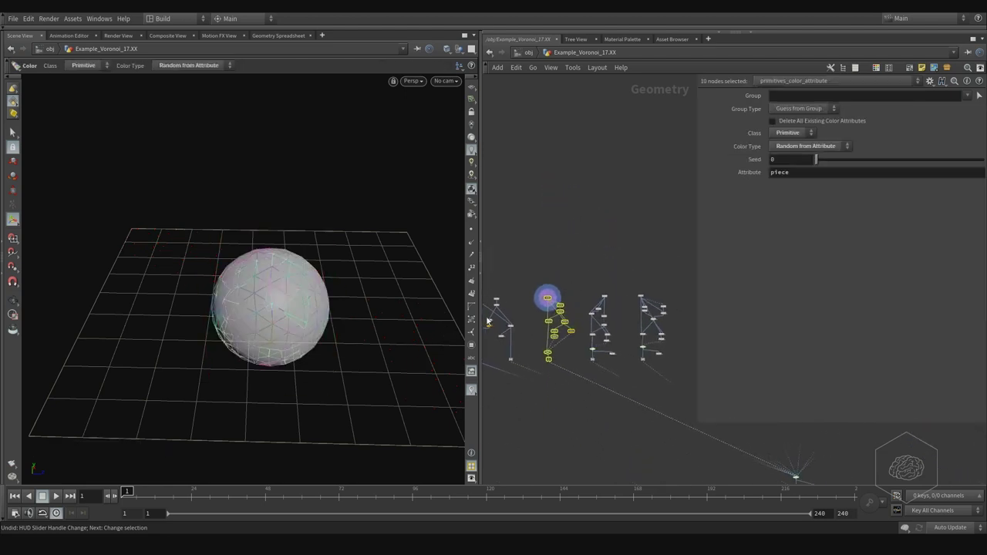
scroll(561, 217, "down", 3)
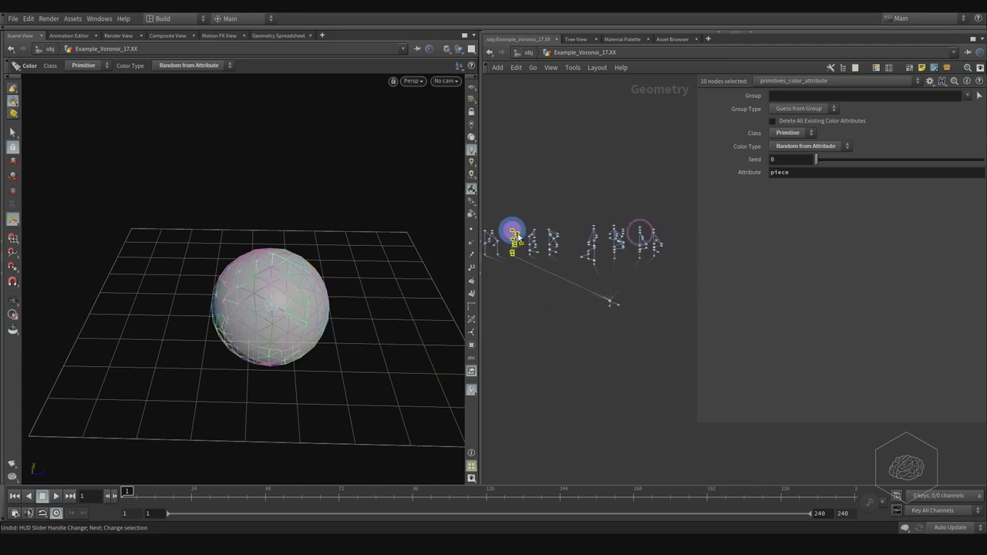
left_click_drag(518, 239, 688, 236, "alt")
middle_click_drag(668, 296, 576, 290)
right_click_drag(609, 265, 671, 258)
middle_click_drag(651, 264, 711, 285)
right_click_drag(626, 261, 532, 251)
right_click_drag(624, 260, 559, 266)
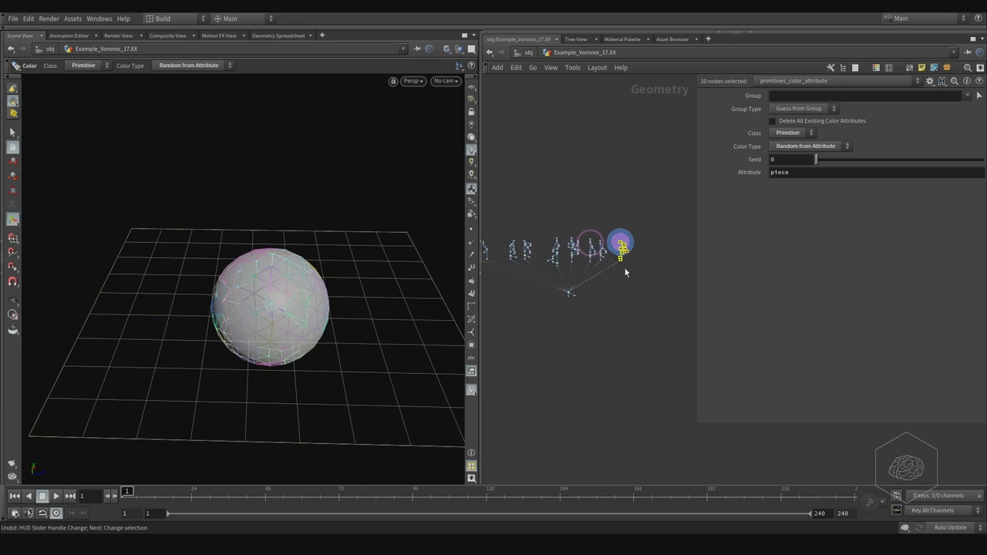
key("ctrl+z")
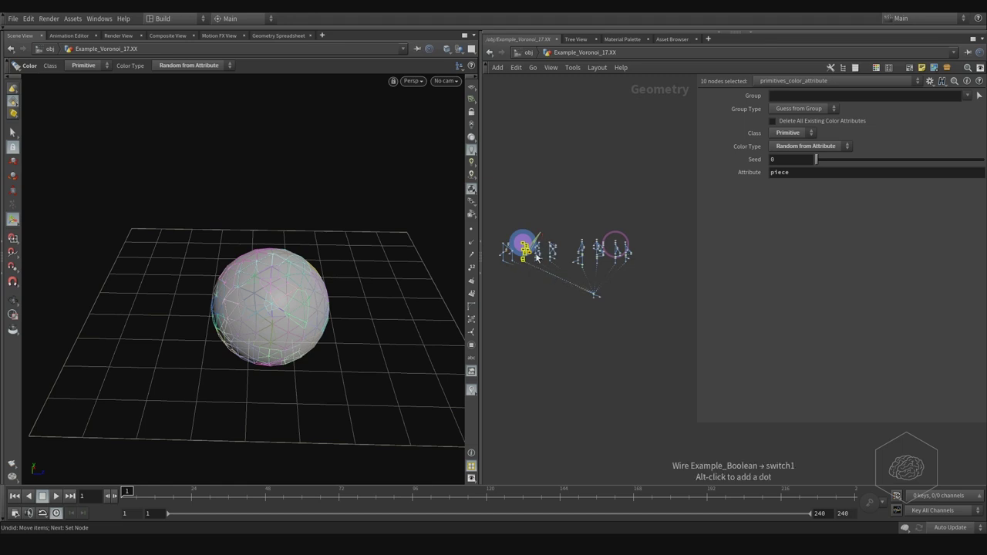
left_click(547, 225)
key("ctrl+z")
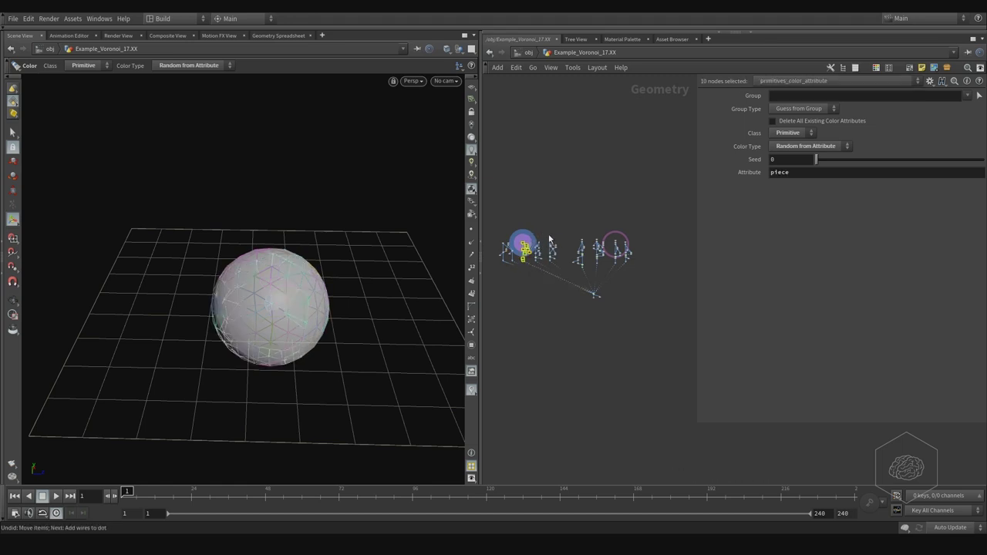
Duplicate the selected sphere fracture network and place the copy in the empty space beyond the last example network.
mouse_move(523, 266)
left_click_drag(525, 263, 572, 267, "alt")
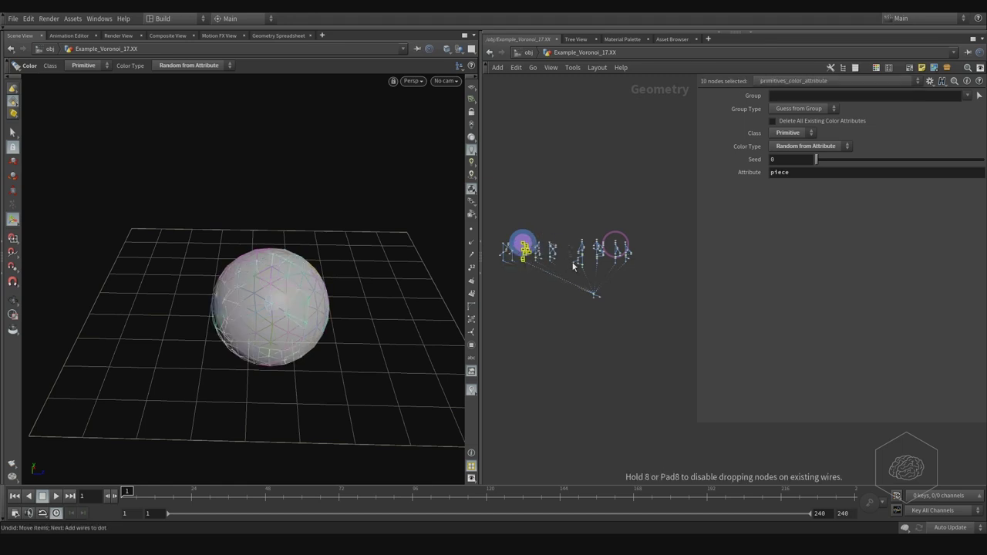
left_click_drag(653, 278, 656, 277, "alt")
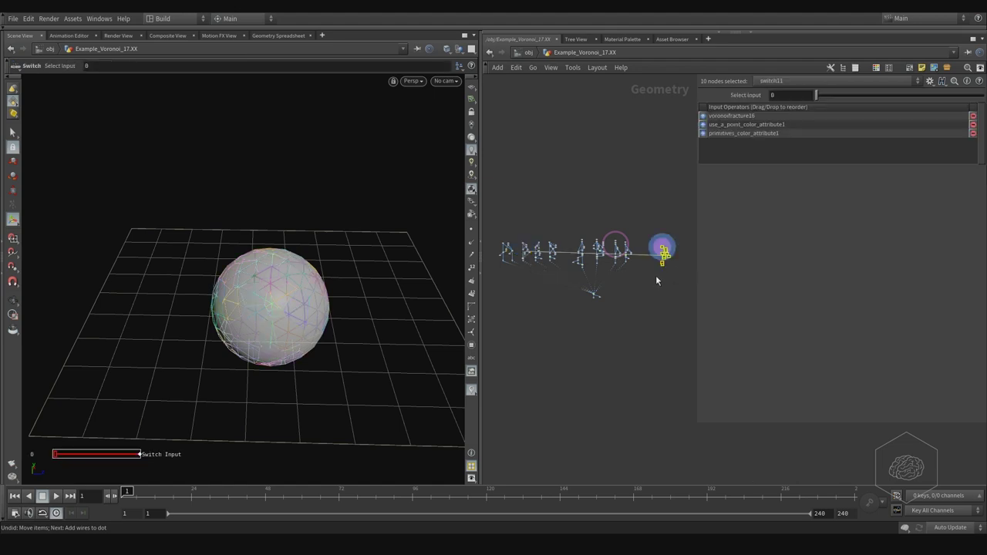
Rewire the copied network so the voronoifracture15 output feeds both connectivity2 and primitives_color_attribute1.
key("l")
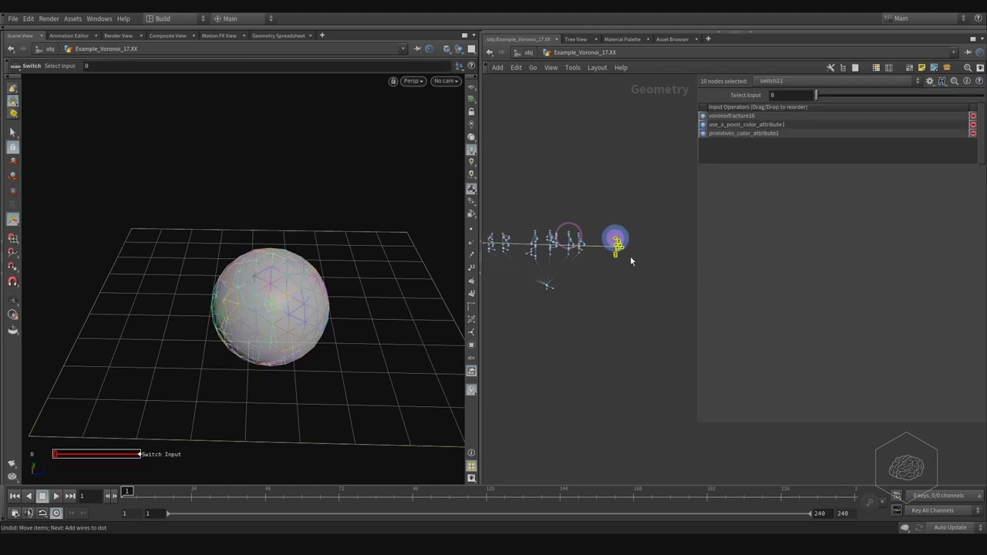
key("f")
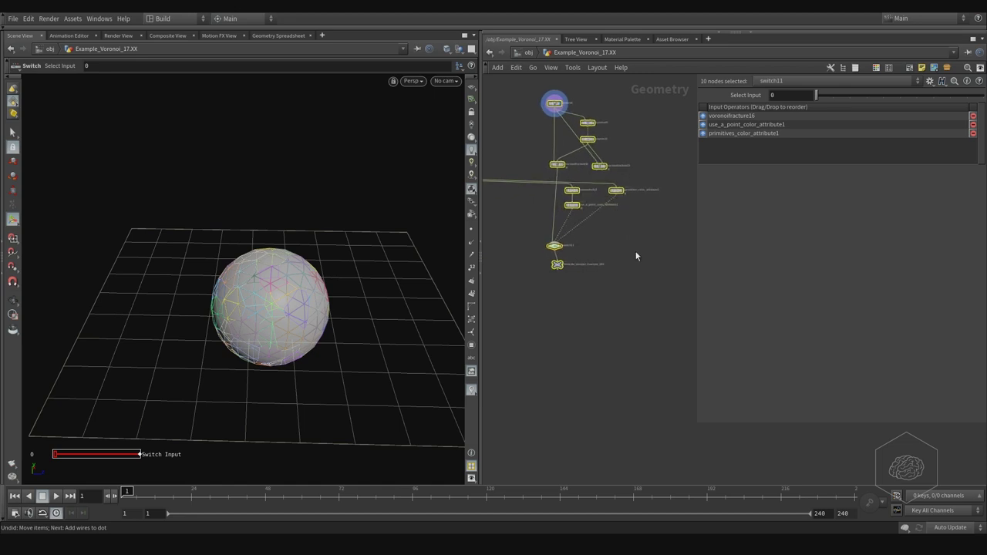
scroll(587, 258, "up", 6)
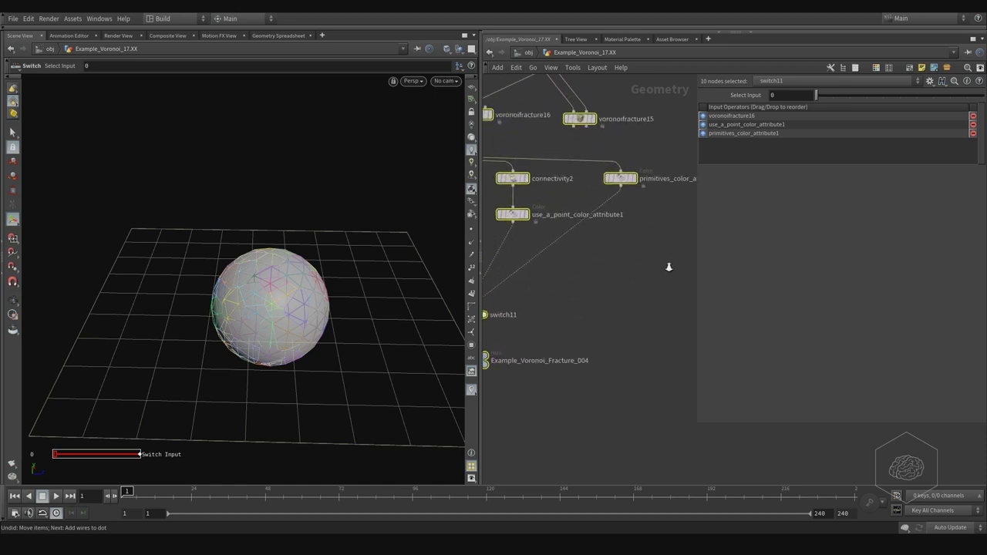
scroll(643, 274, "down", 6)
scroll(648, 274, "up", 5)
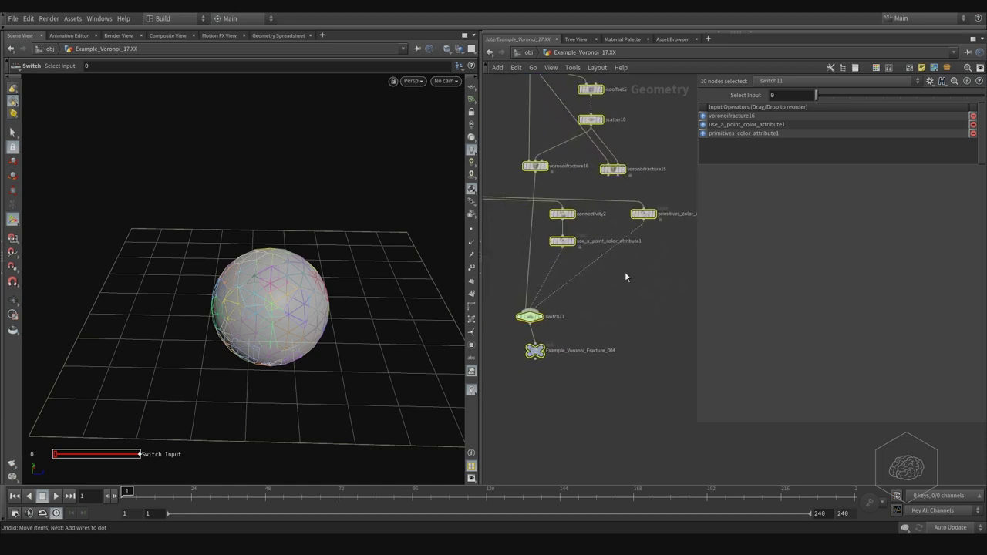
left_click(624, 267)
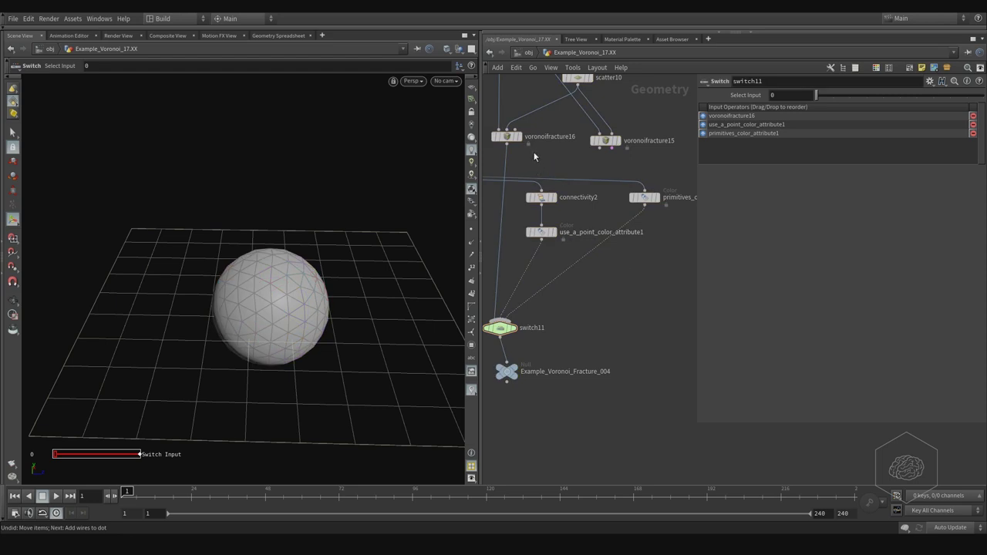
left_click(600, 149)
left_click(541, 190)
left_click(601, 150)
left_click(644, 190)
middle_click_drag(489, 180, 549, 240)
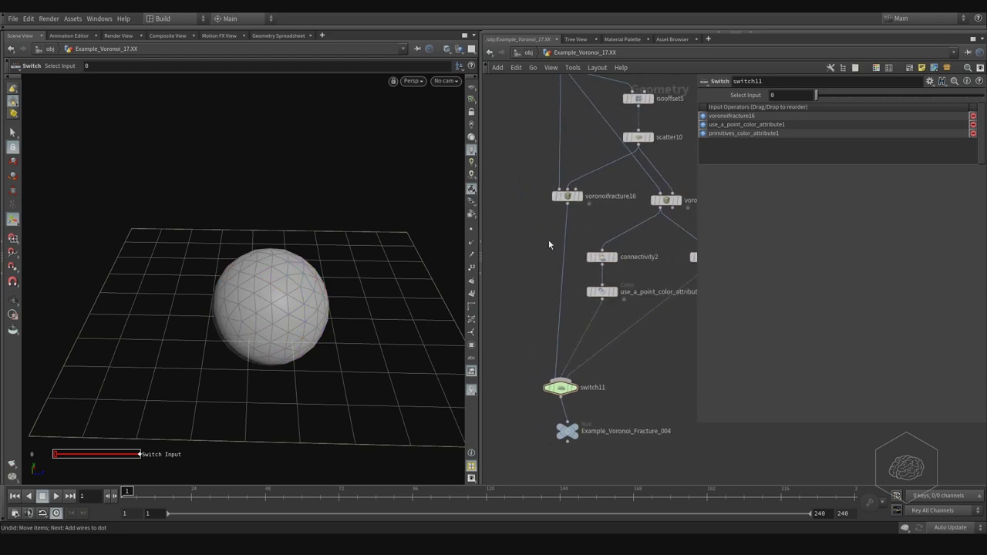
Wire the Example_Voronoi_Fracture_004 null into the shared switch1 node and select switch1 to check its input list.
scroll(548, 244, "down", 5)
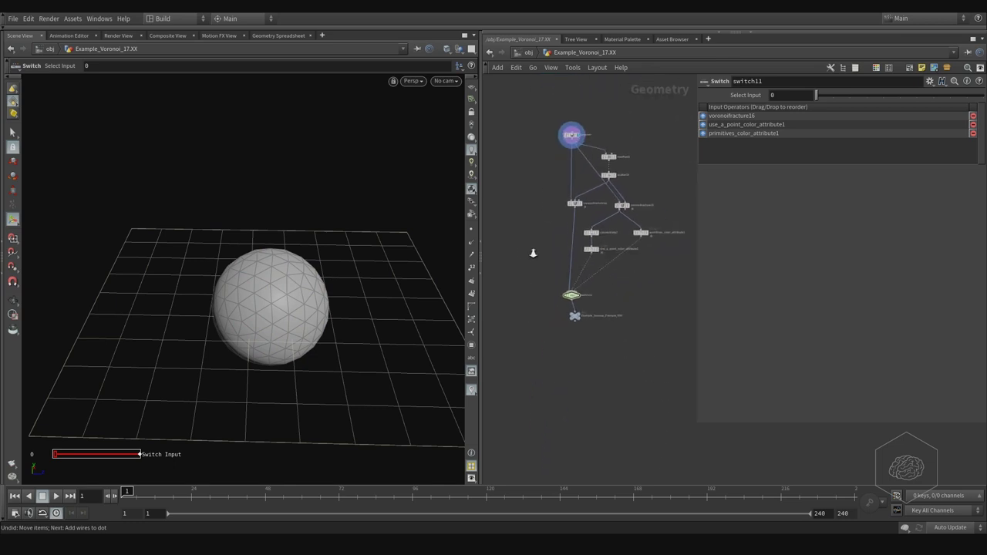
right_click_drag(532, 253, 529, 254)
middle_click_drag(600, 358, 623, 245)
right_click_drag(640, 244, 586, 253)
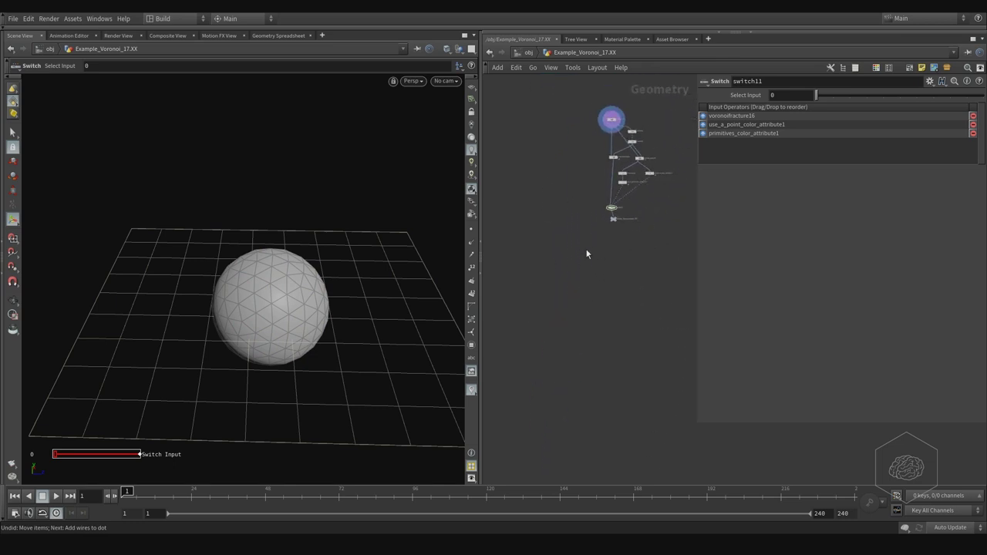
middle_click_drag(646, 243, 691, 236)
scroll(649, 241, "down", 2)
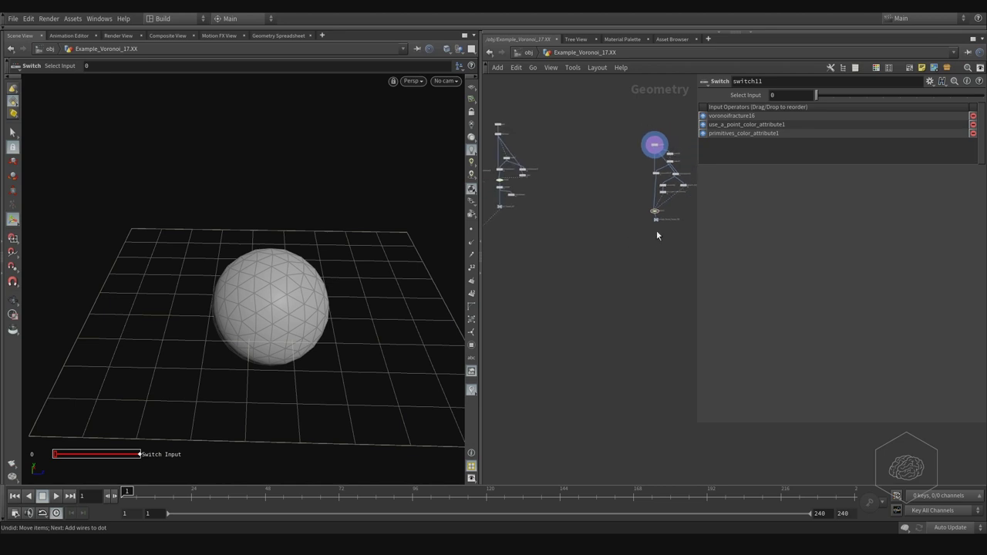
left_click(655, 219)
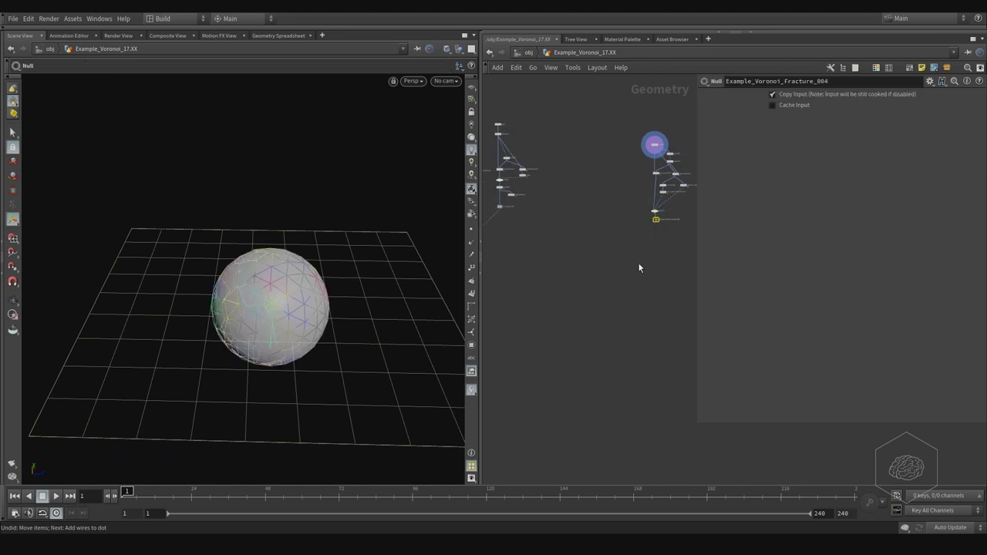
scroll(648, 235, "up", 3)
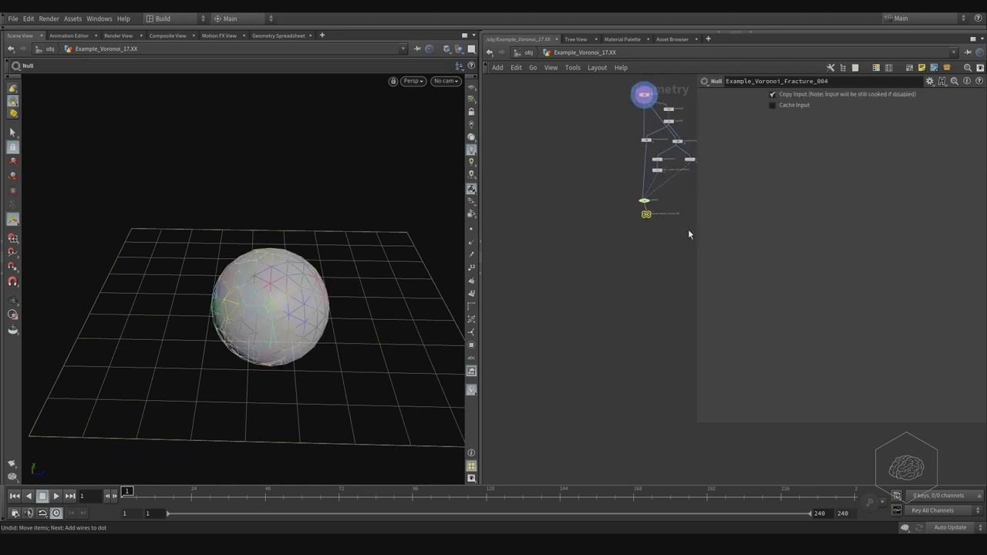
scroll(650, 221, "up", 2)
left_click(638, 214)
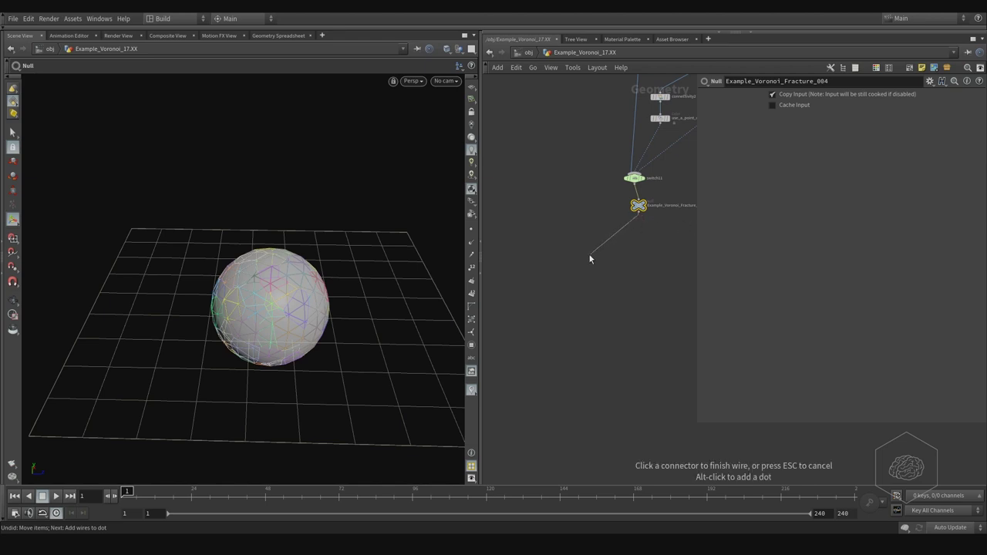
middle_click_drag(526, 244, 663, 234)
scroll(563, 241, "down", 8)
scroll(570, 253, "up", 8)
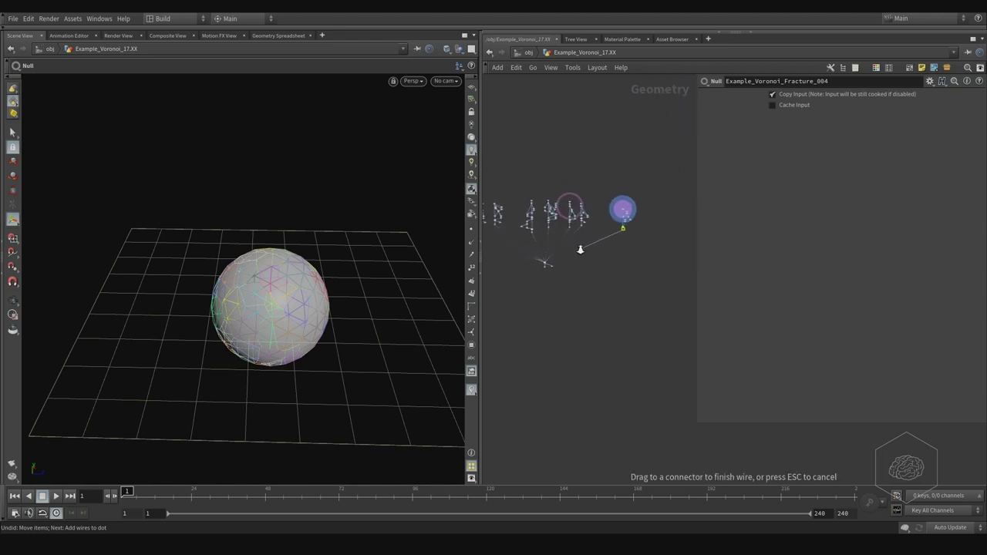
right_click_drag(630, 243, 642, 243)
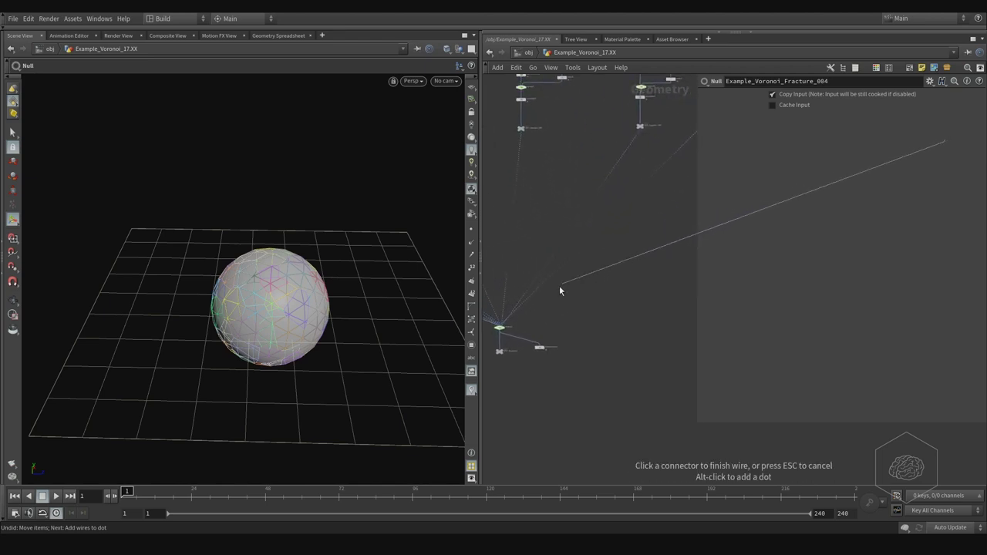
left_click(502, 326)
key("Escape")
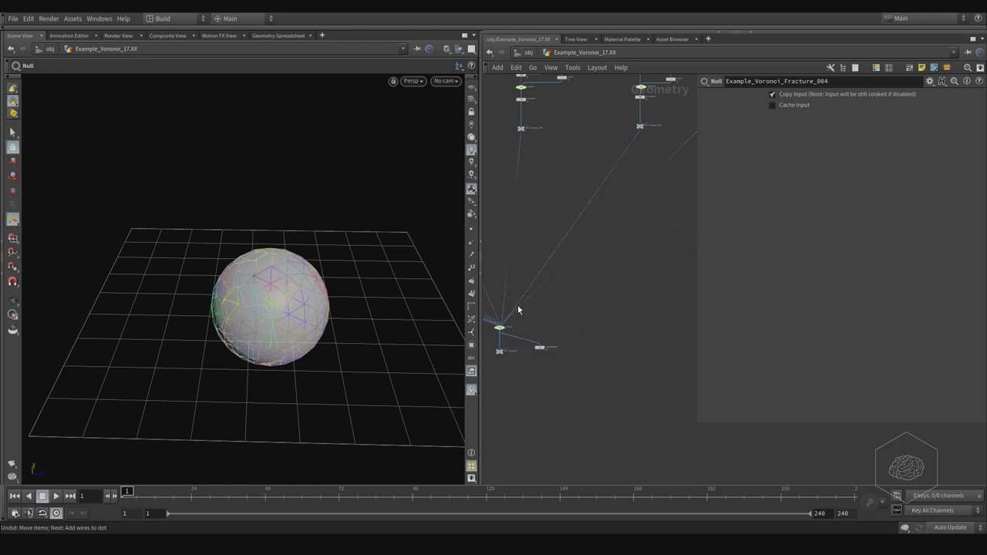
left_click(503, 327)
scroll(613, 269, "down", 6)
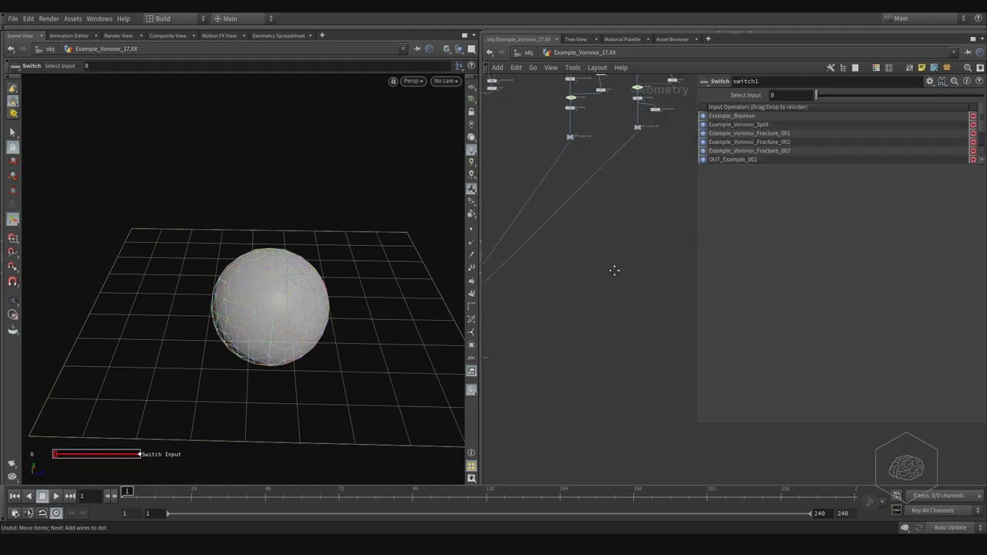
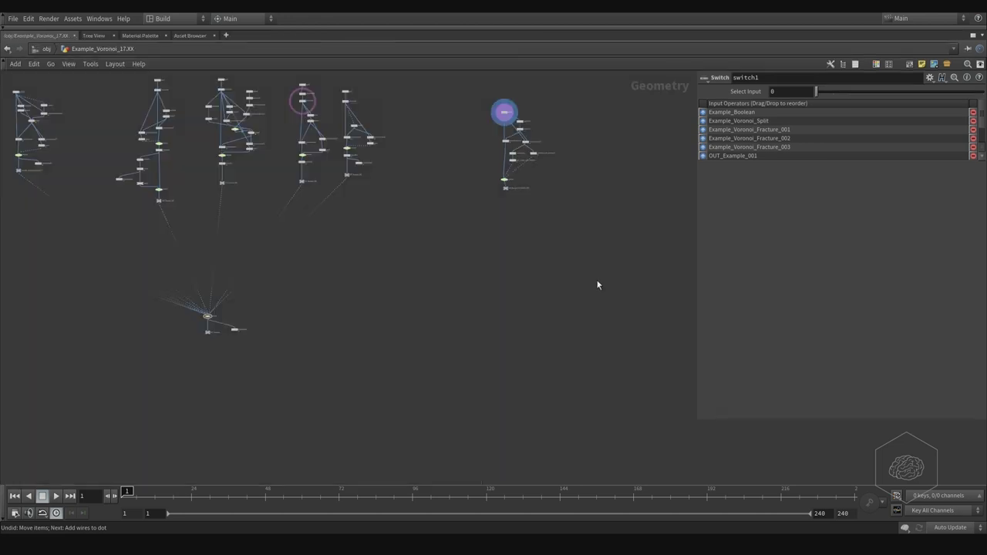
Select all ten nodes of the copied sphere network and move them next to the grid3 example network.
middle_click_drag(452, 269, 535, 249)
scroll(521, 253, "up", 6)
scroll(580, 247, "down", 2)
left_click_drag(664, 147, 80, 401)
middle_click_drag(465, 259, 359, 321)
left_click_drag(374, 114, 608, 325)
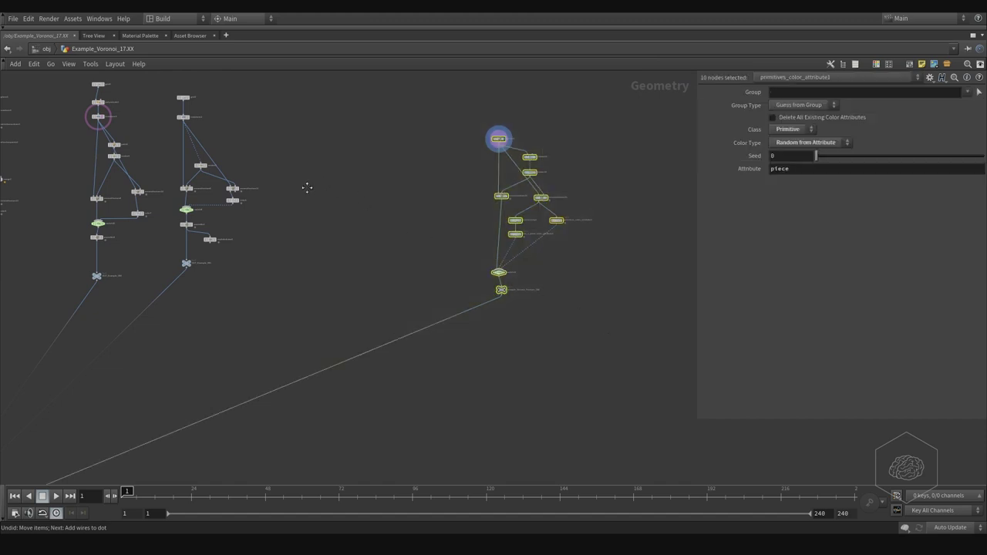
middle_click_drag(301, 180, 369, 254)
left_click_drag(566, 218, 388, 182)
right_click_drag(353, 220, 408, 209)
middle_click_drag(381, 216, 328, 223)
left_click(328, 225)
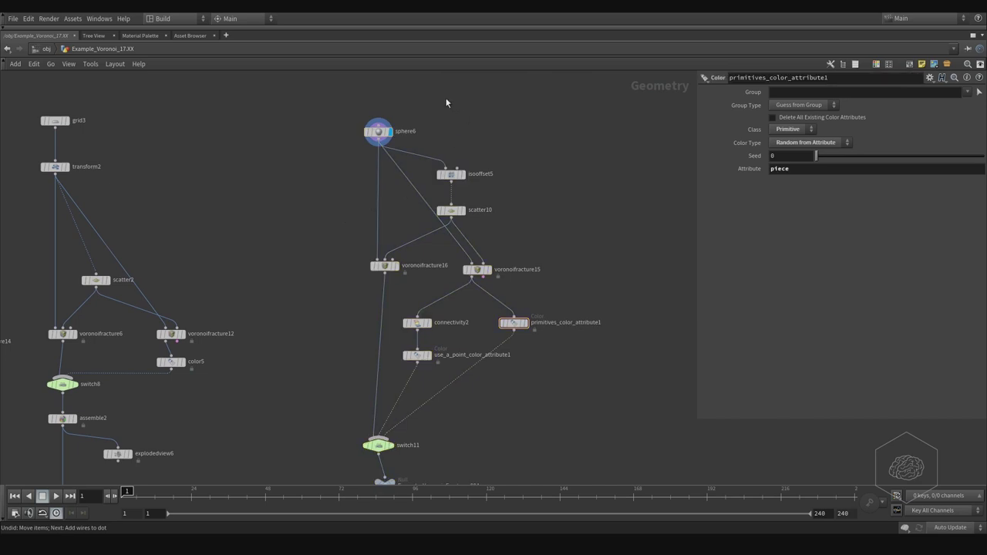
Review sphere6, isooffset5, scatter10, voronoifracture16 and voronoifracture15 one after another, checking their parameters and displayed geometry.
left_click(378, 132)
key("ctrl+b")
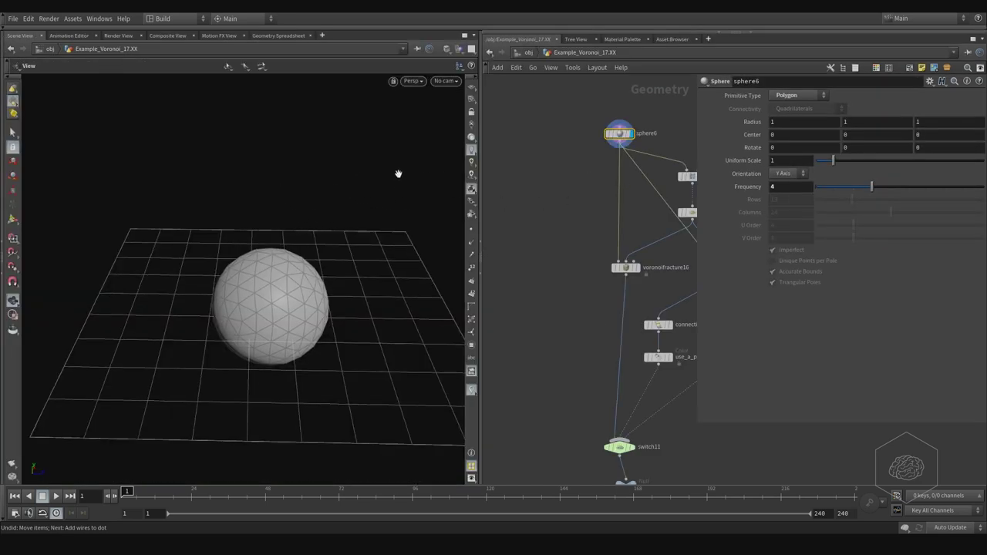
key("ctrl+b")
key("ctrl+b")
middle_click_drag(568, 273, 490, 309)
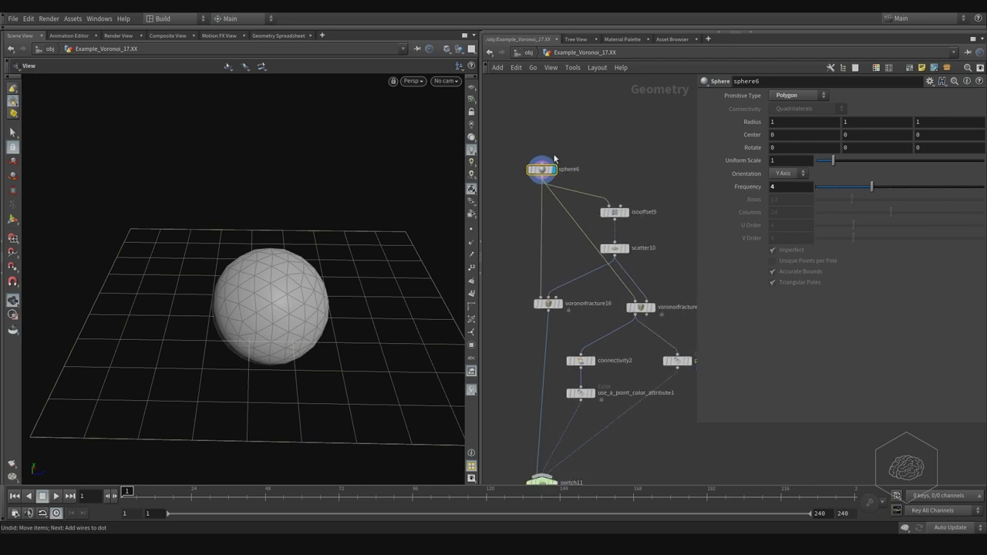
left_click(551, 172)
left_click(621, 193)
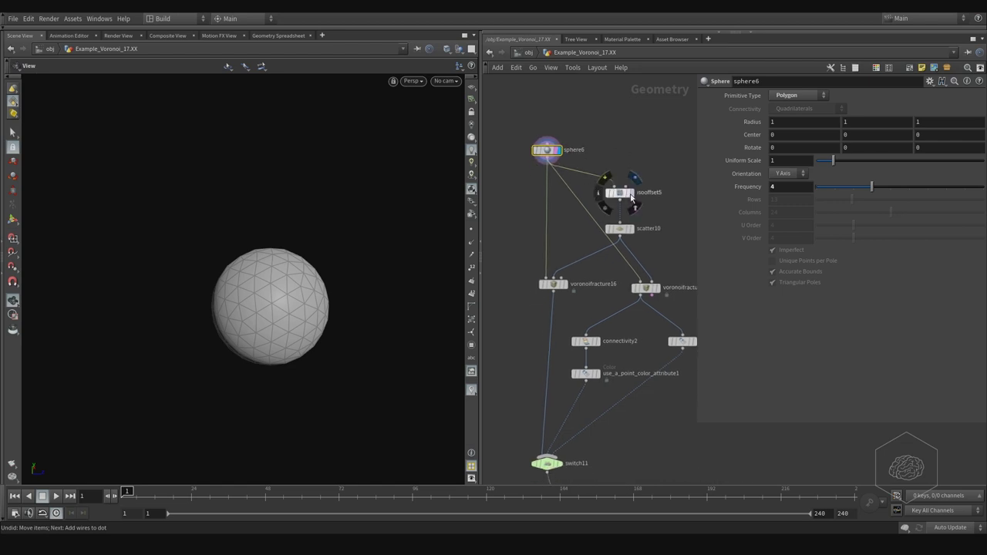
left_click(621, 229)
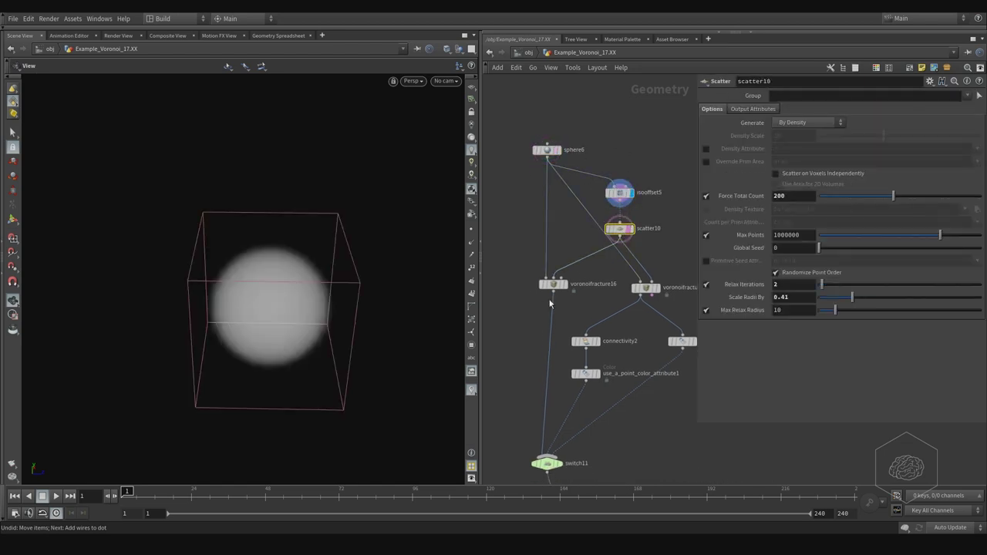
left_click(565, 287)
left_click(552, 284)
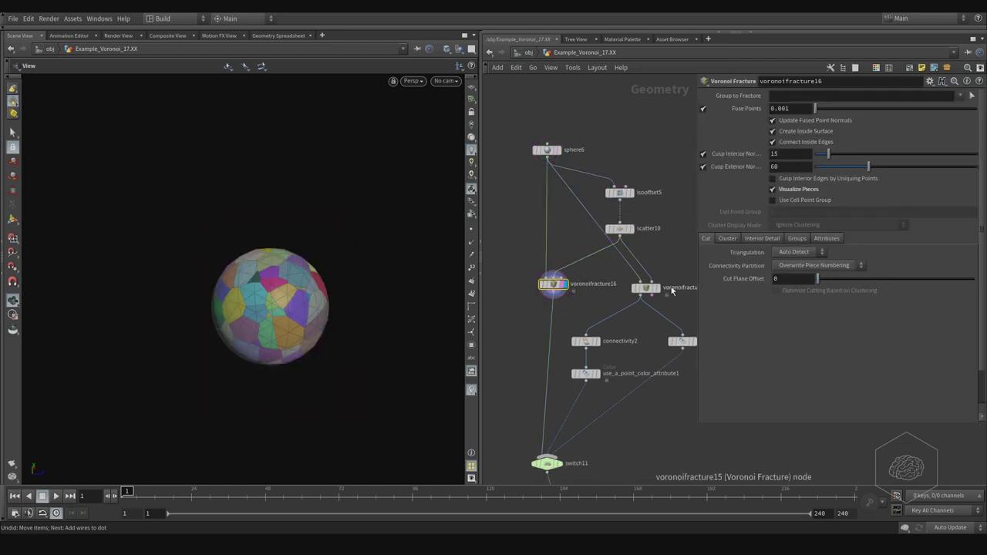
left_click(658, 288)
left_click(646, 288)
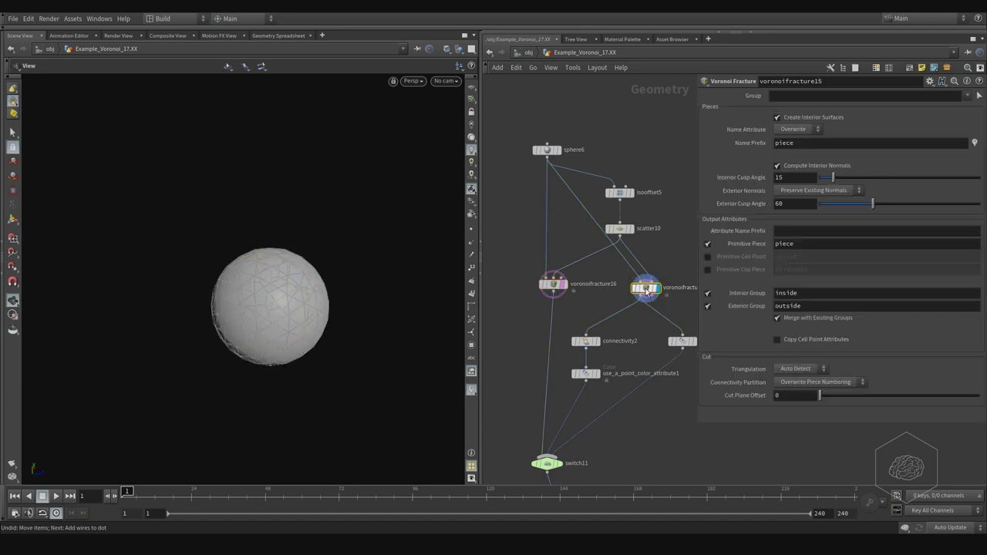
Add an Exploded View node beside switch11, feed it from the switch11 output and display it.
middle_click_drag(546, 292, 579, 284)
middle_click_drag(623, 310, 587, 259)
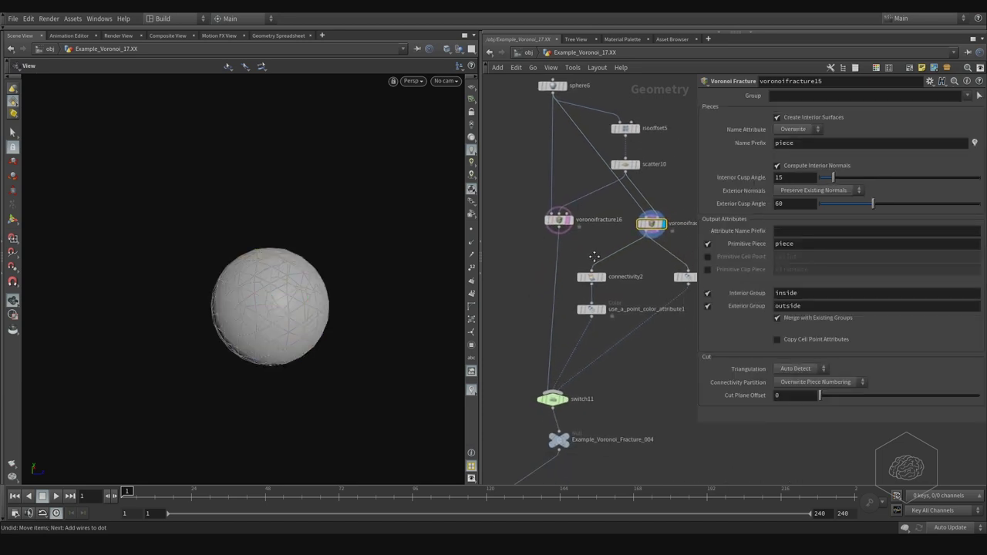
key("Tab")
type("explod")
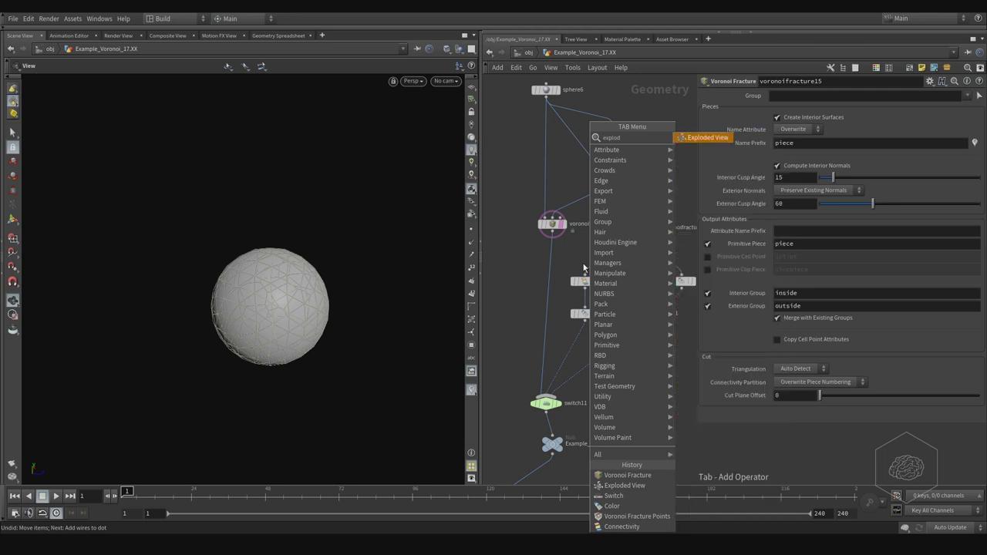
key("Return")
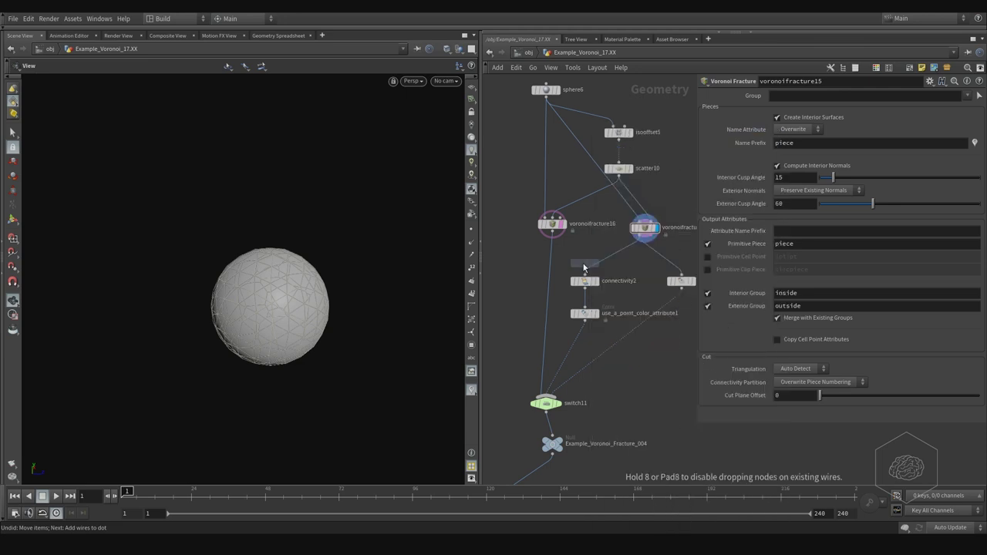
left_click(634, 401)
left_click(547, 413)
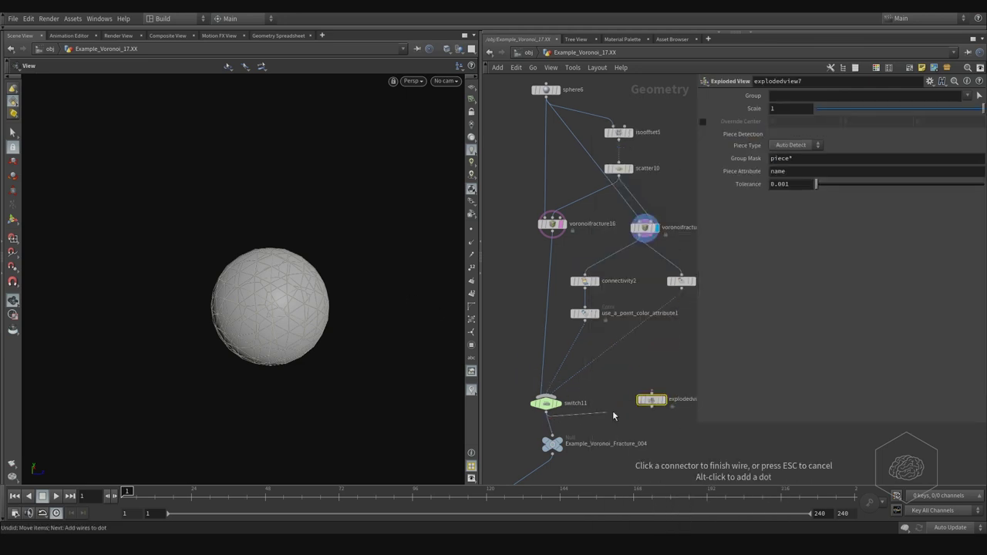
left_click(652, 393)
left_click_drag(656, 405, 665, 430)
left_click(675, 409)
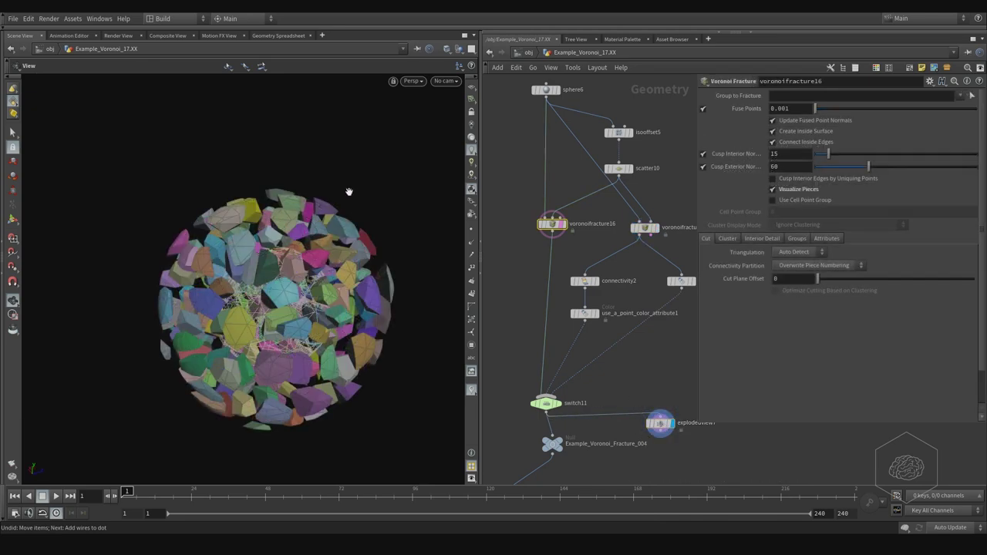
Save the scene, and enable Add Interior Detail on voronoifracture16 with a detail size of 0.04.
right_click_drag(349, 192, 425, 221)
left_click_drag(425, 220, 395, 219)
scroll(394, 219, "up", 3)
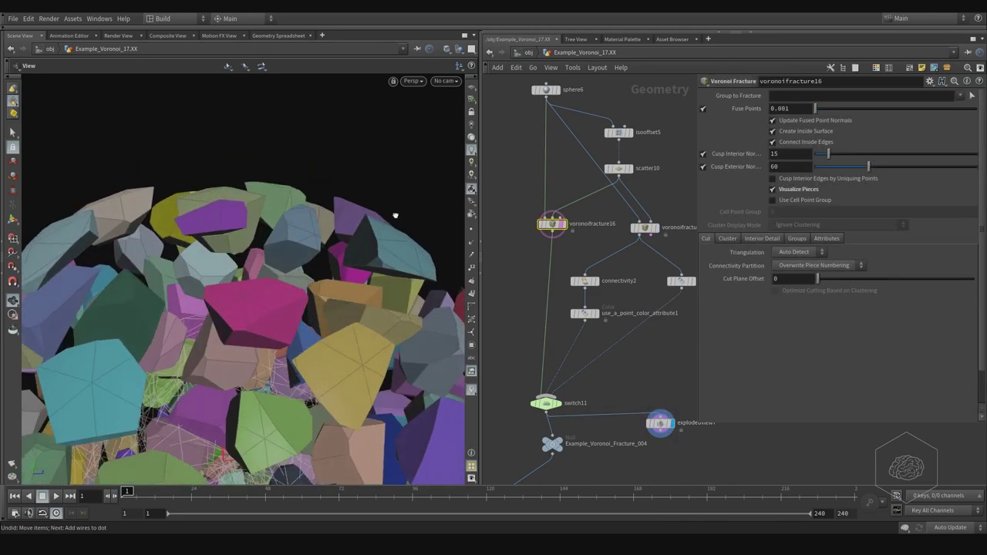
scroll(355, 251, "up", 2)
left_click_drag(364, 263, 342, 236)
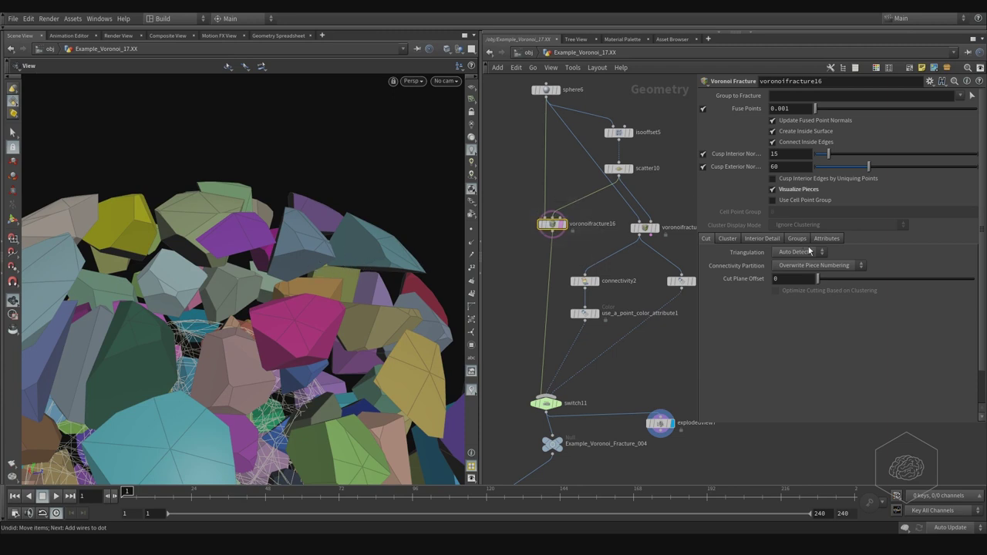
left_click(762, 239)
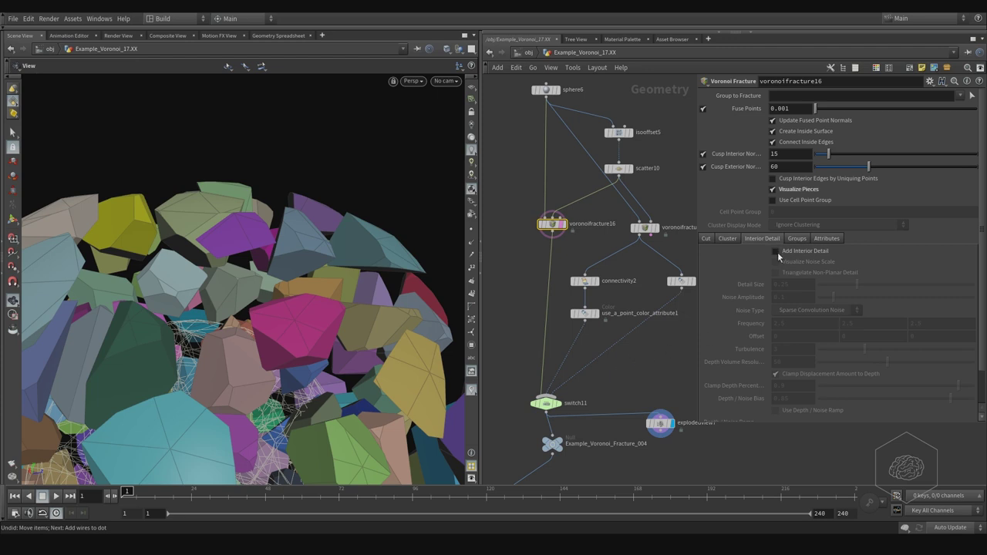
key("ctrl+s")
left_click(775, 250)
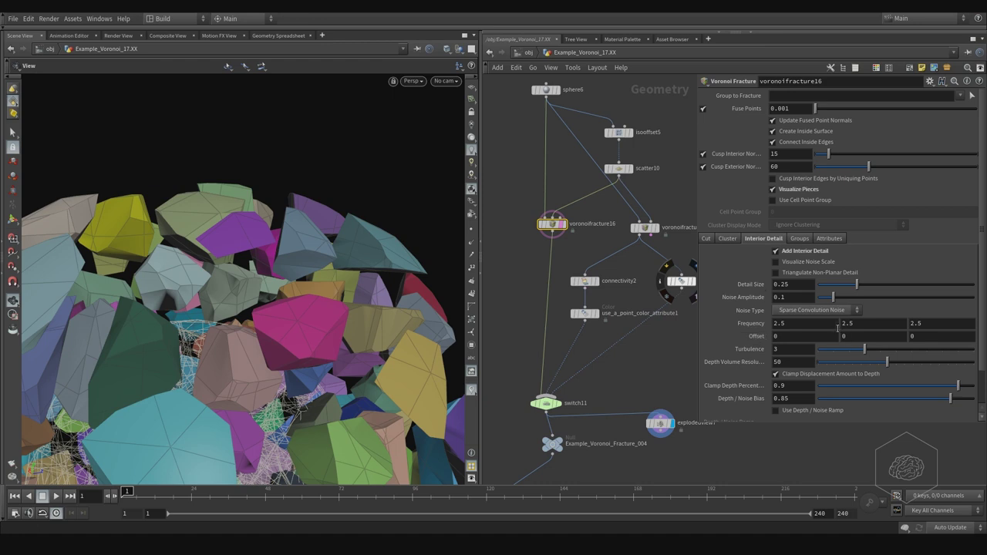
left_click_drag(870, 286, 799, 289)
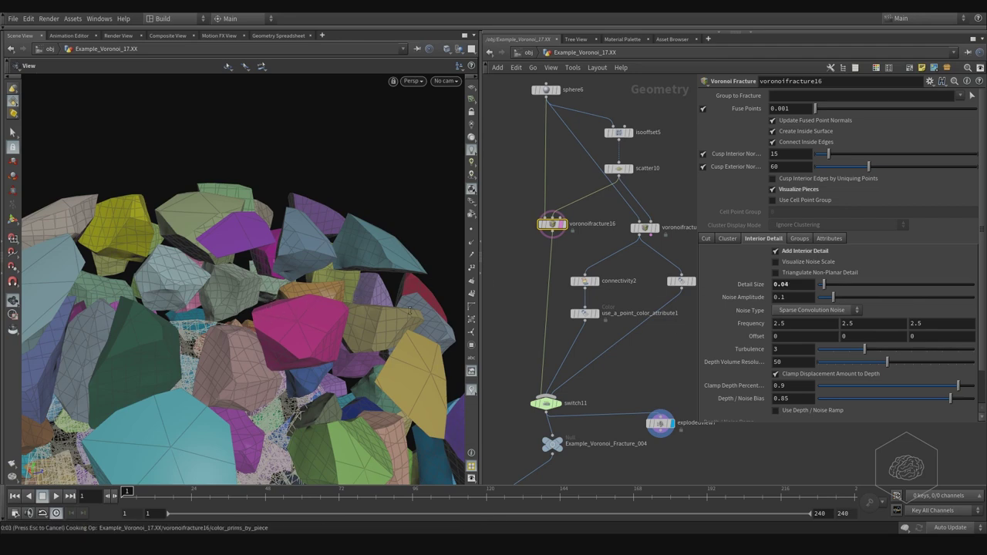
Examine the interior detail on the exploded sphere pieces from several angles.
left_click_drag(316, 304, 344, 251)
left_click_drag(301, 308, 333, 330)
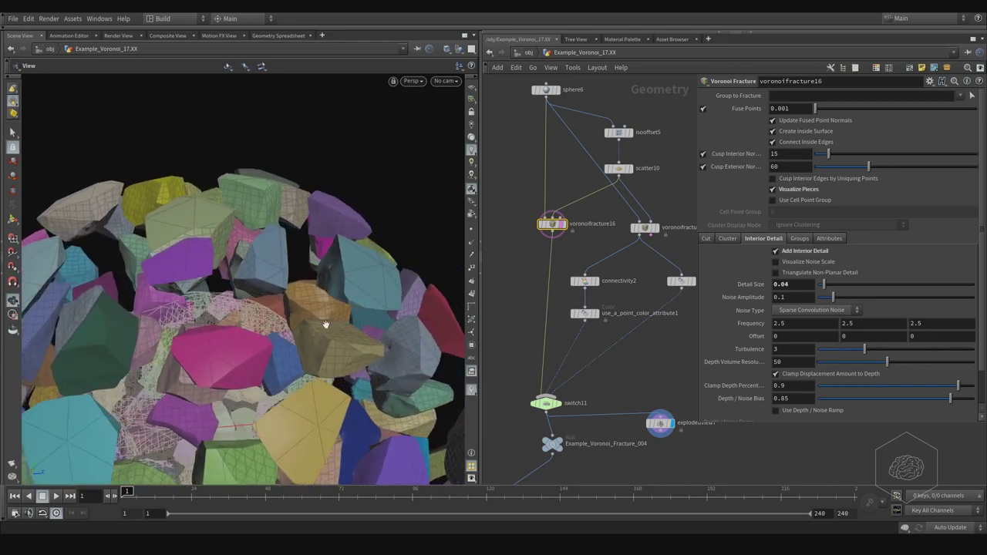
left_click_drag(352, 291, 241, 316, "alt")
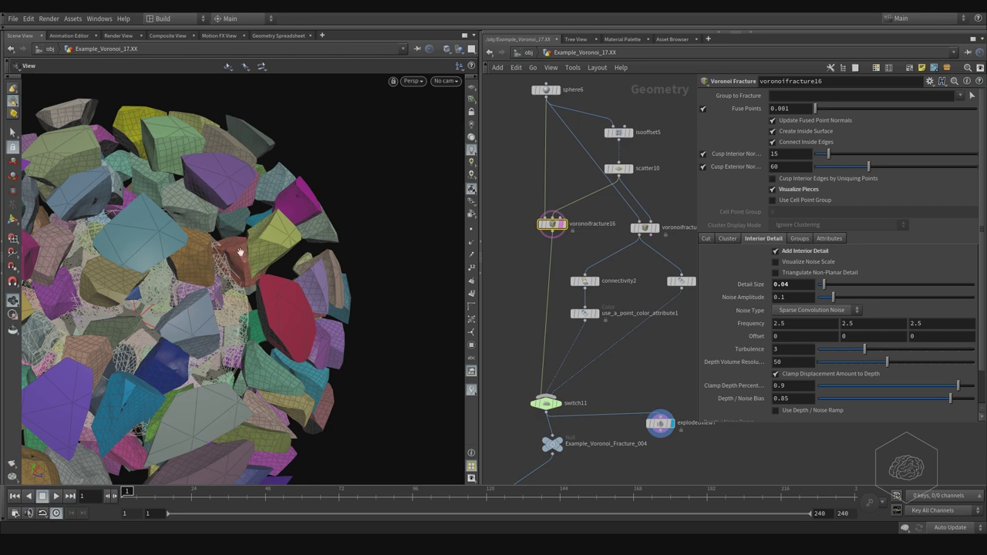
middle_click_drag(314, 251, 346, 220)
right_click_drag(346, 220, 286, 262)
left_click_drag(286, 263, 347, 203)
middle_click_drag(323, 269, 263, 252)
Select voronoifracture15 and add an RBD Interior Detail node beside it in the network.
middle_click_drag(638, 270, 591, 280)
left_click(599, 239)
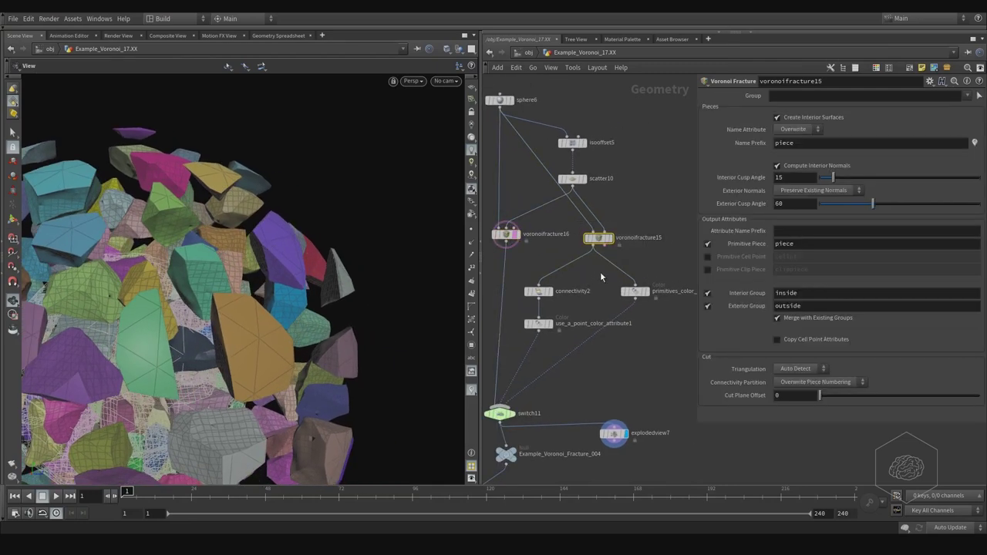
middle_click_drag(607, 264, 555, 276)
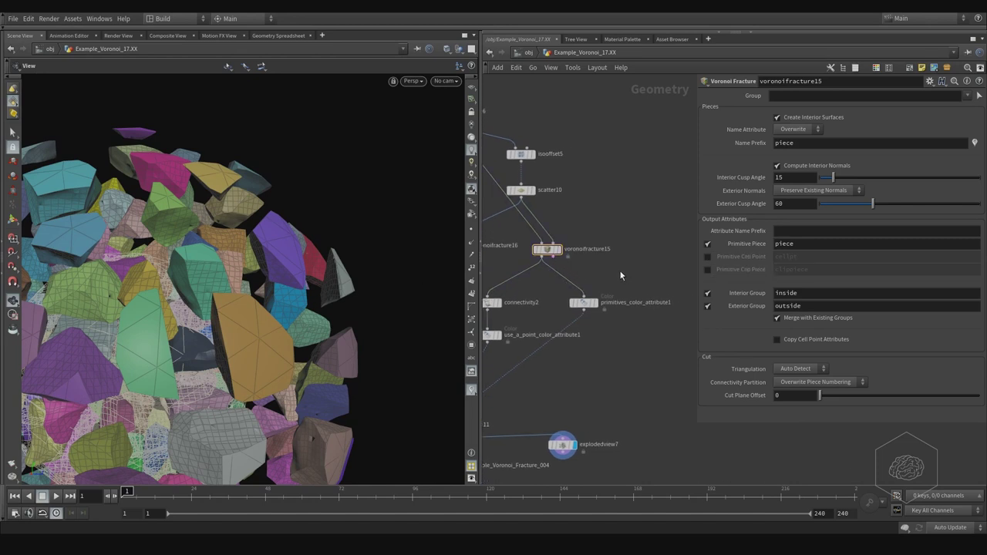
key("Tab")
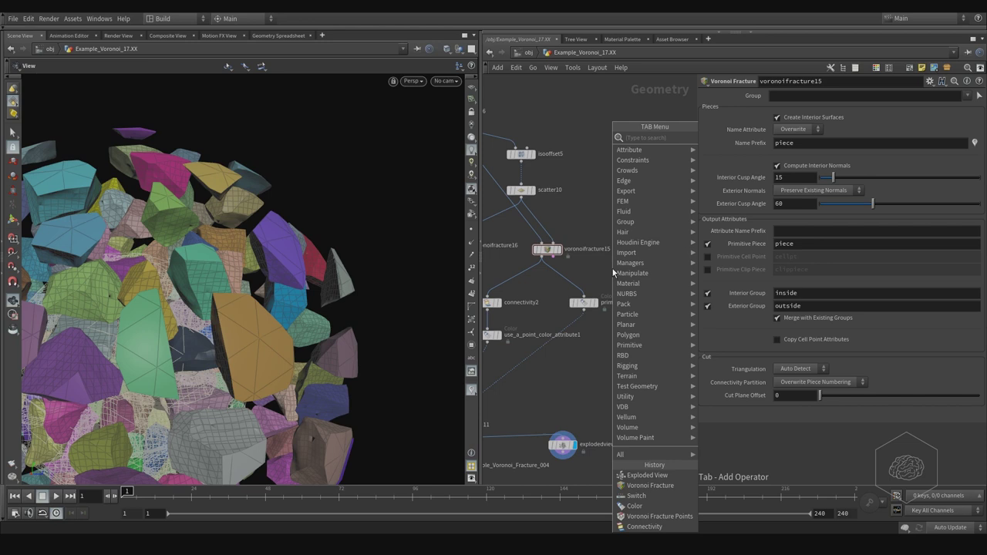
type("inter")
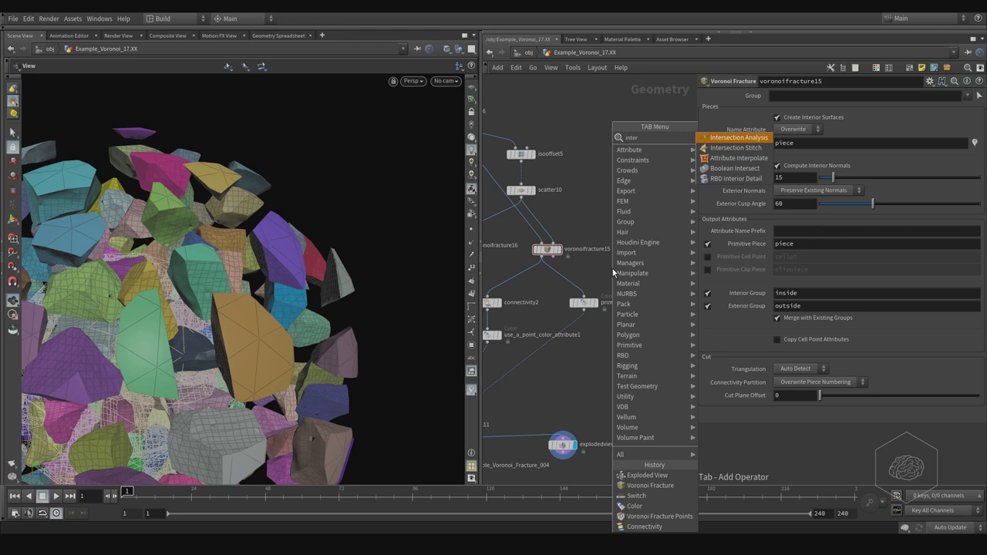
key("Down")
key("Down")
key("Down")
key("Down")
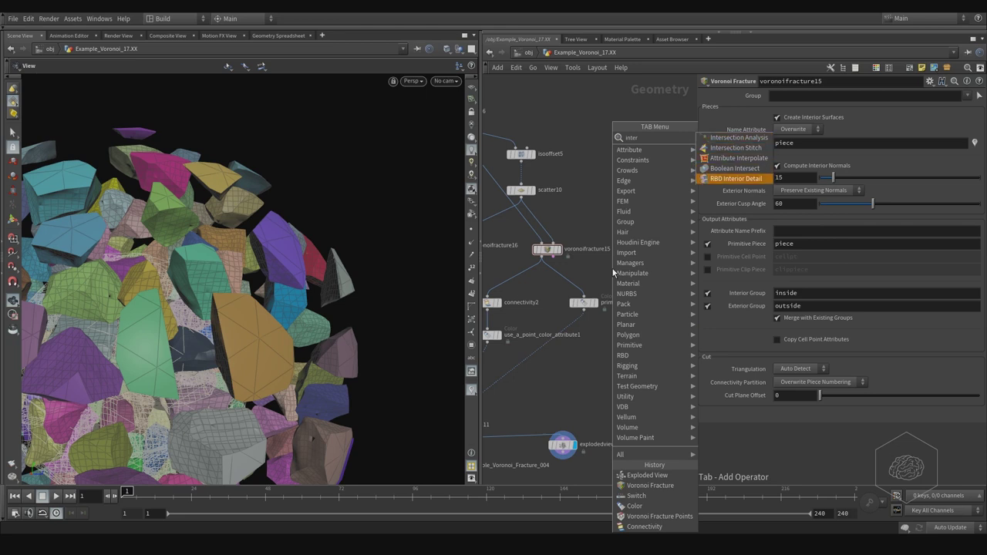
key("Return")
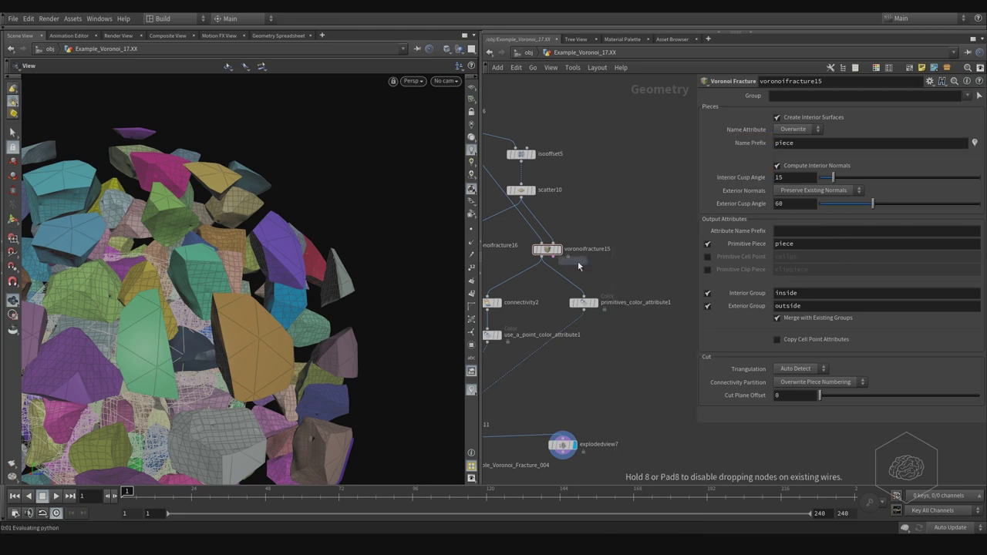
left_click(616, 274)
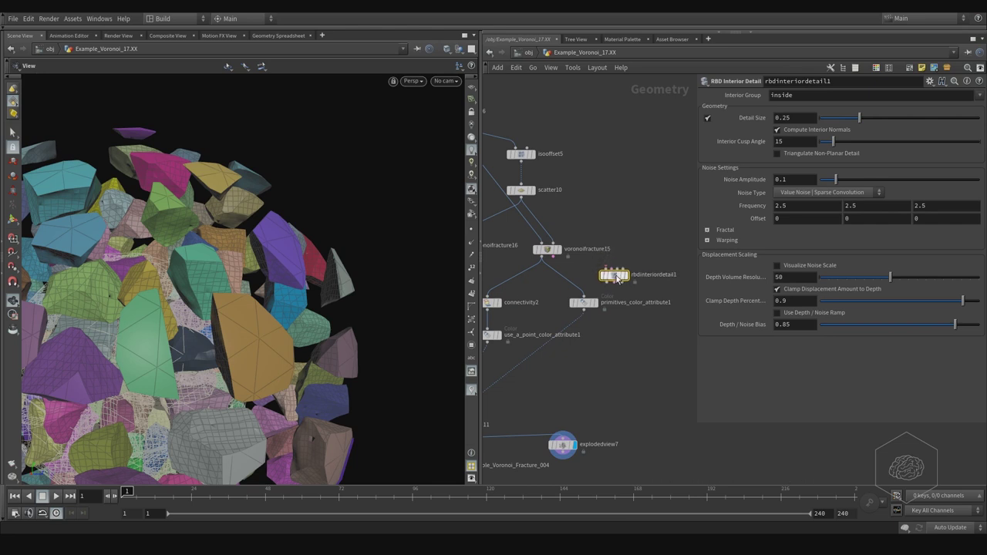
Connect the first output of voronoifracture15 to the first input of rbdinteriordetail1.
scroll(617, 274, "up", 3)
left_click_drag(624, 272, 594, 271)
left_click(600, 266)
left_click(599, 268)
scroll(651, 265, "up", 3)
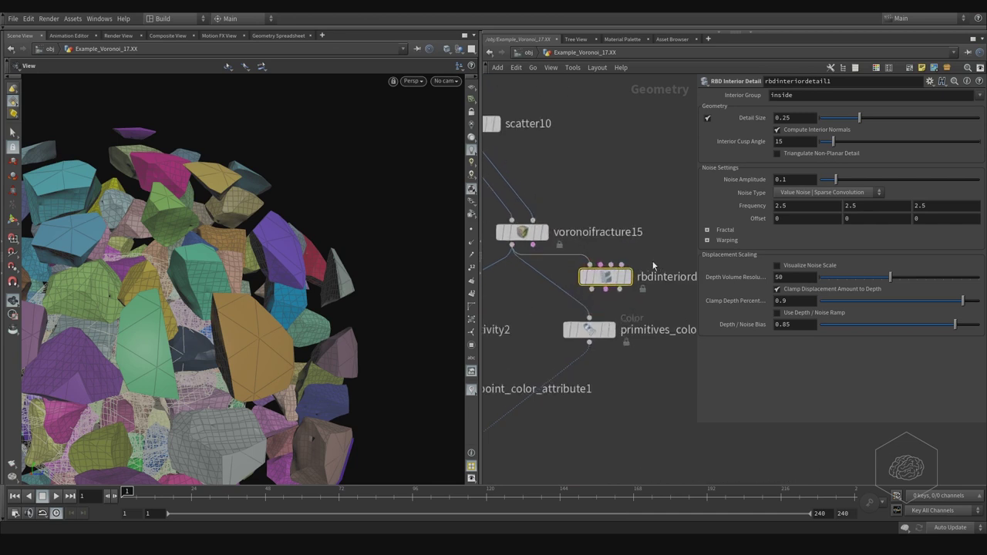
middle_click_drag(628, 264, 580, 254)
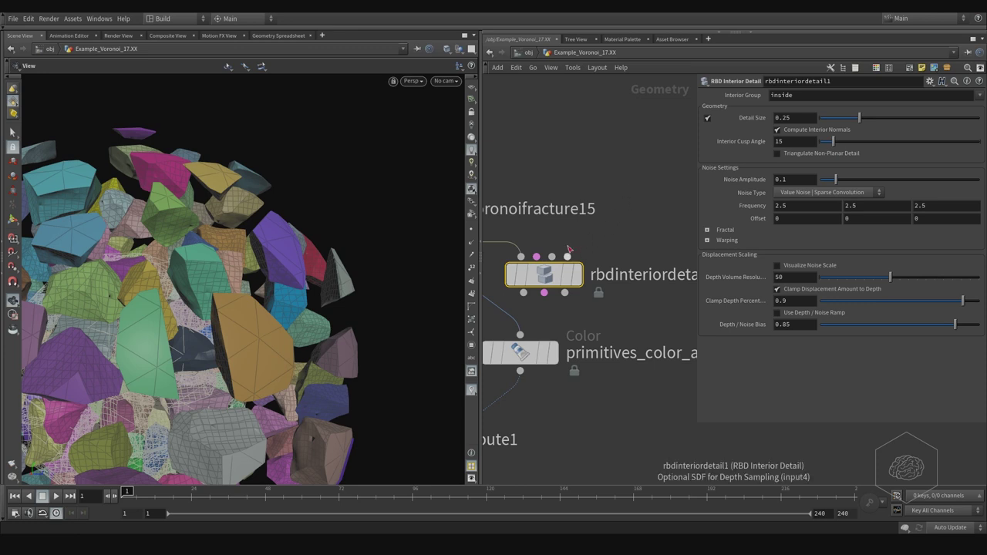
middle_click_drag(559, 233, 646, 223)
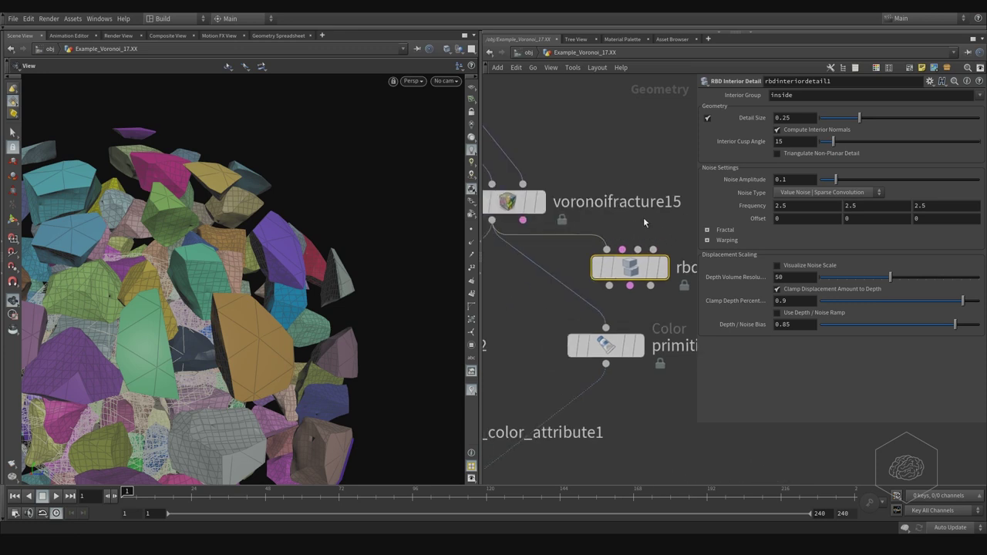
Duplicate primitives_color_attribute1, place the copy below rbdinteriordetail1 and feed it from that node's first output.
scroll(647, 222, "down", 3)
left_click_drag(611, 246, 562, 261)
middle_click_drag(524, 263, 567, 260)
middle_click_drag(651, 241, 510, 215)
left_click_drag(506, 233, 623, 285)
left_click_drag(521, 261, 583, 316, "alt")
left_click(615, 292)
left_click(591, 307)
key("ctrl+z")
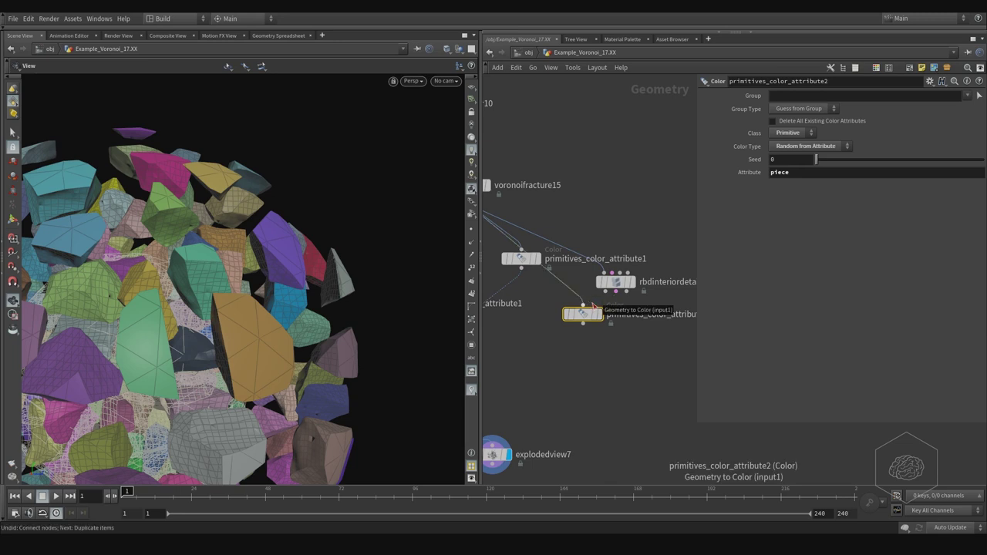
left_click(594, 307)
key("Escape")
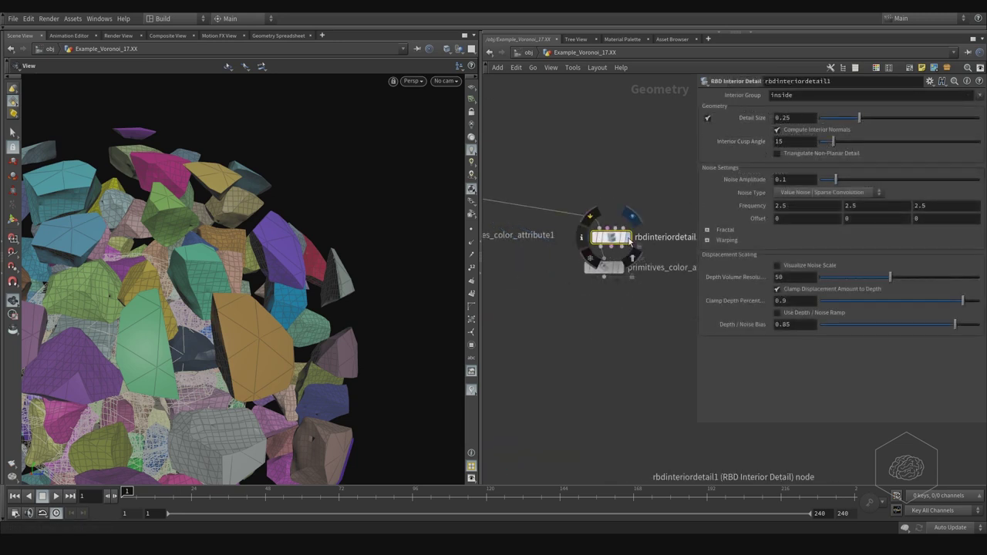
Display rbdinteriordetail1 and connect the primitives_color_attribute2 output to switch11.
left_click(630, 239)
middle_click_drag(508, 271, 690, 250)
scroll(625, 245, "down", 3)
middle_click_drag(520, 259, 573, 261)
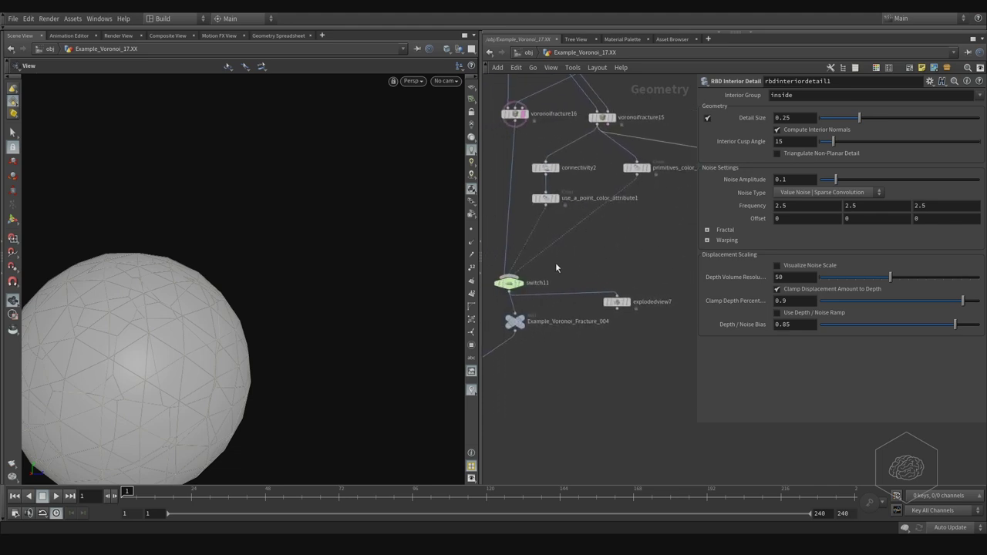
left_click(510, 292)
middle_click_drag(632, 243, 540, 258)
left_click(647, 224)
left_click_drag(566, 288, 510, 336)
middle_click_drag(521, 275, 629, 279)
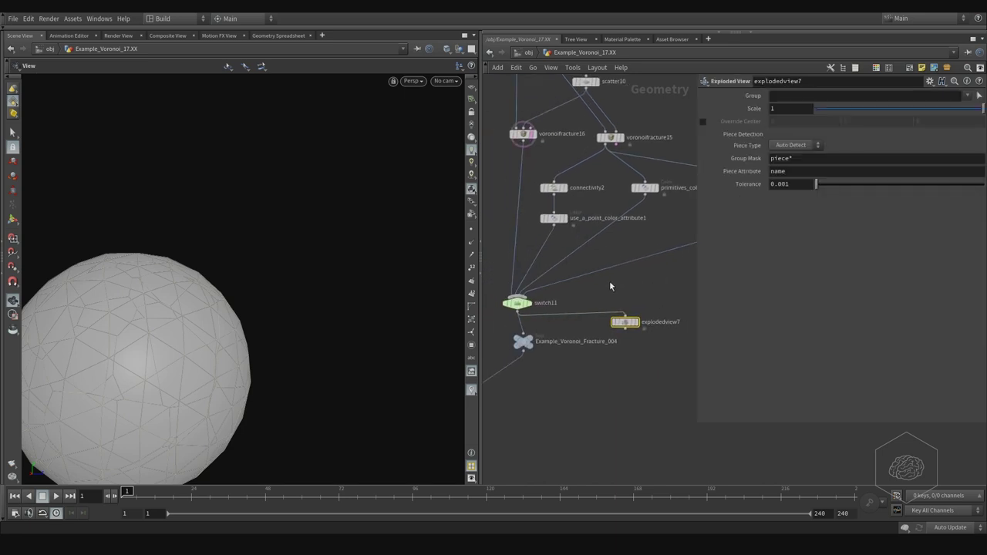
Set switch11 to select the newly connected interior detail branch and display explodedview7.
left_click(517, 304)
left_click_drag(832, 97, 933, 98)
left_click(636, 322)
Turn off the template display of voronoifracture16 so only the exploded pieces are drawn.
middle_click_drag(682, 199, 559, 223)
left_click_drag(660, 171, 631, 227)
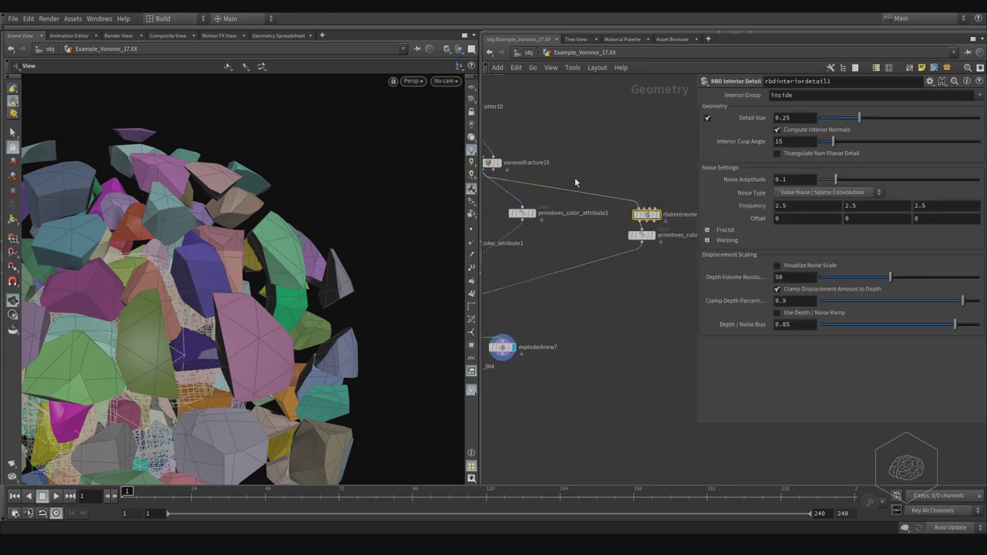
middle_click_drag(573, 183, 672, 187)
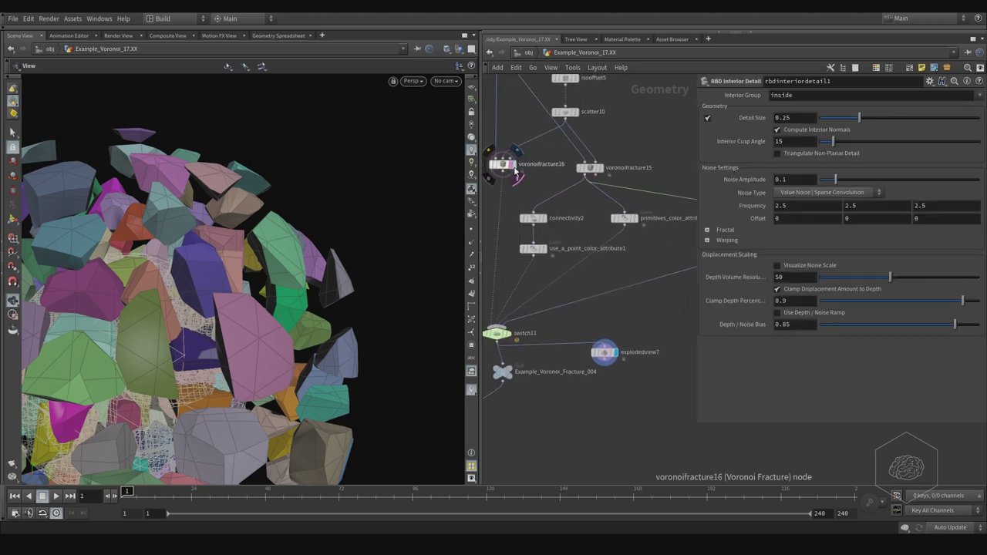
mouse_move(577, 197)
middle_mouse_down()
mouse_move(528, 186)
mouse_move(564, 192)
middle_mouse_up()
Set the Detail Size of rbdinteriordetail1 to 0.1.
middle_click_drag(638, 161, 483, 134)
left_click_drag(634, 155, 562, 193)
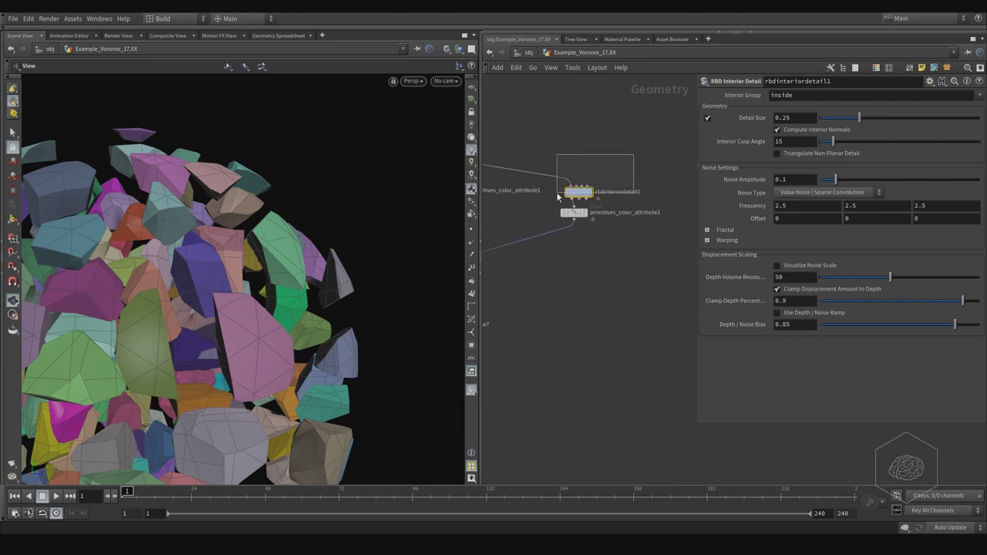
left_click(784, 117)
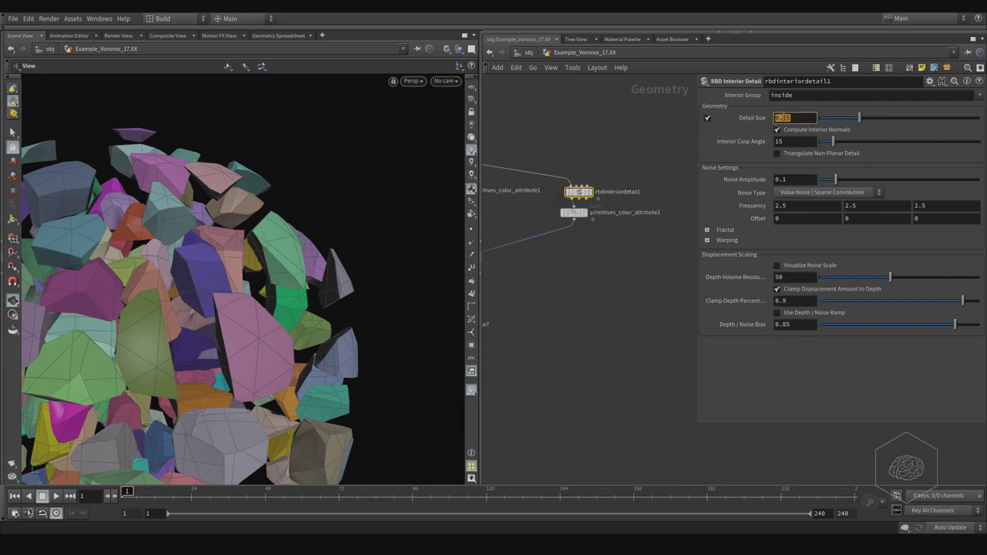
type("0.1")
key("Return")
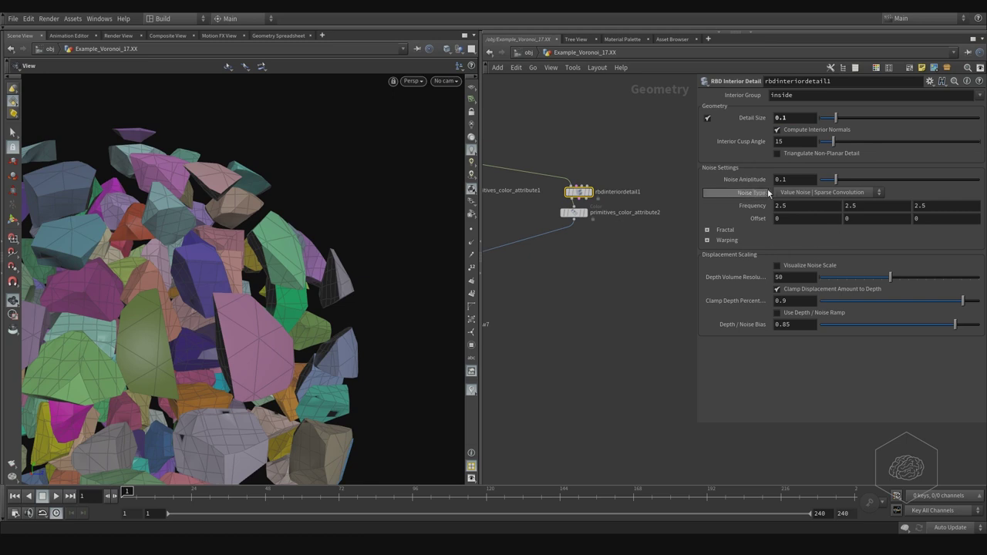
Check the Fractal and Warping noise settings of rbdinteriordetail1 and collapse both sections again.
left_click(706, 231)
left_click(707, 231)
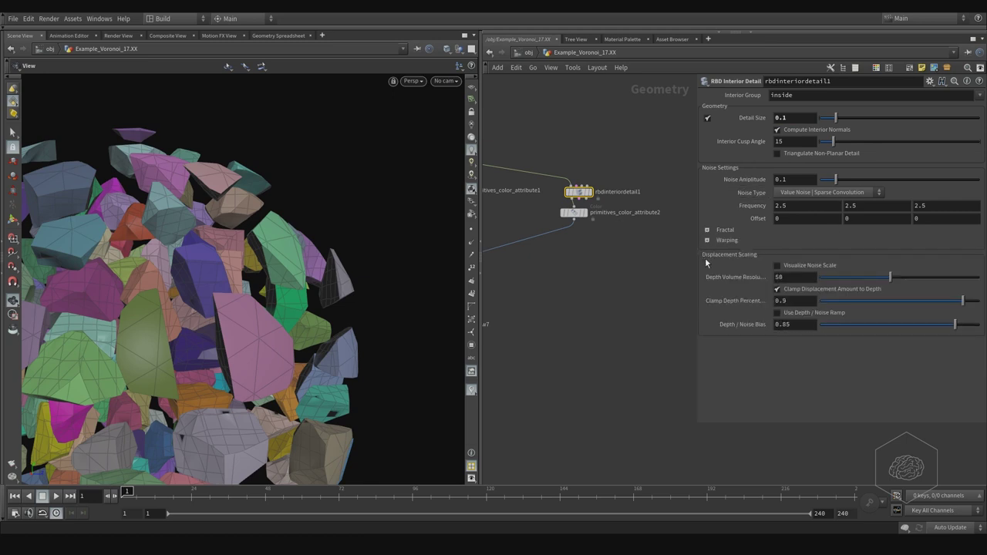
left_click(708, 241)
left_click(707, 231)
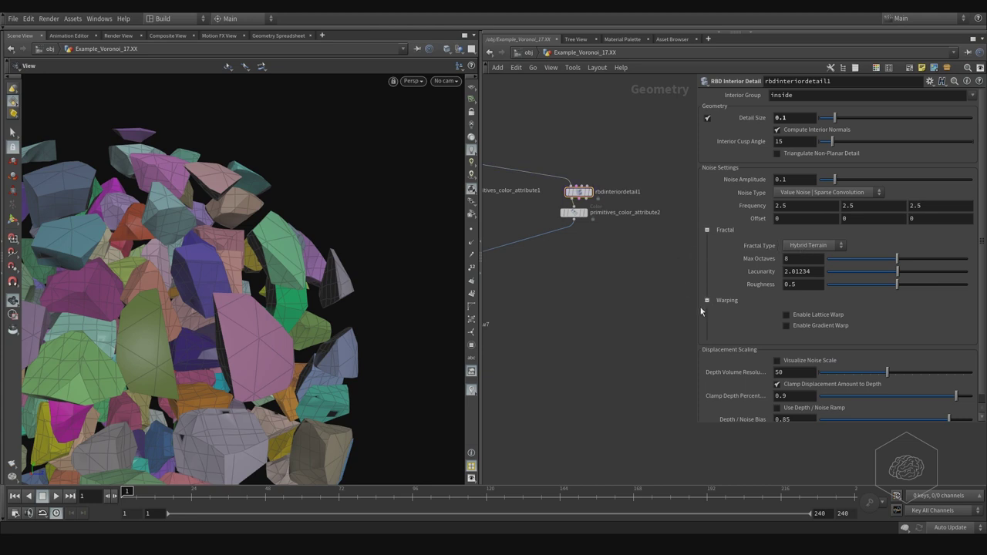
left_click(709, 301)
left_click(708, 230)
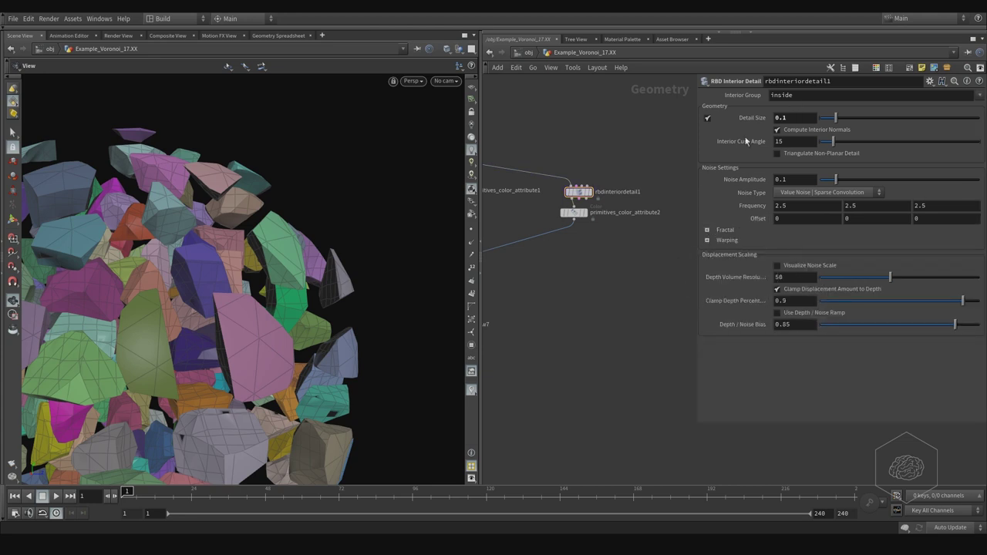
Select voronoifracture16 and bring up its Cluster settings.
middle_click_drag(592, 220, 619, 225)
left_click_drag(220, 260, 338, 259)
middle_click_drag(595, 232, 685, 263)
mouse_move(613, 263)
middle_mouse_down()
mouse_move(653, 268)
mouse_move(654, 253)
mouse_move(605, 247)
middle_mouse_up()
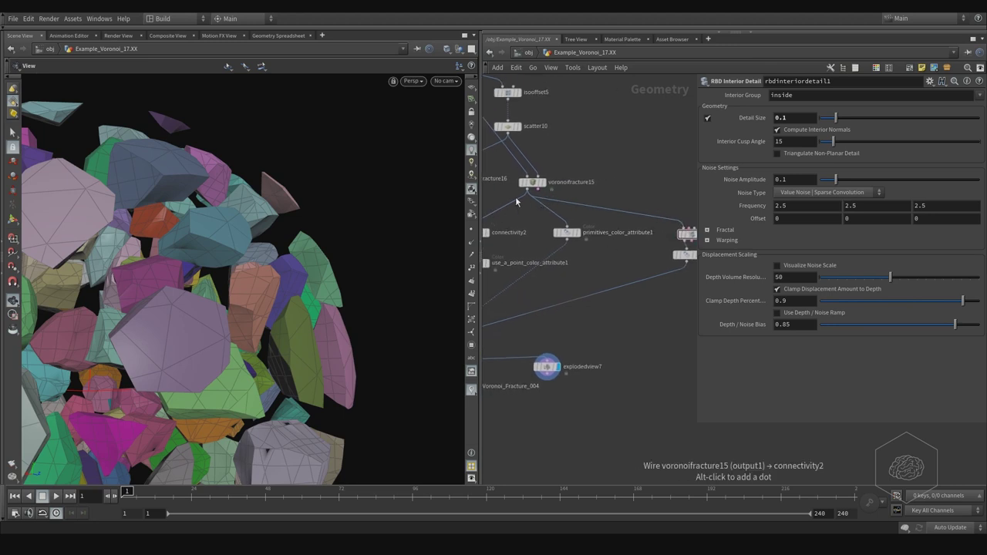
mouse_move(635, 259)
middle_mouse_down()
mouse_move(571, 274)
mouse_move(556, 291)
mouse_move(630, 285)
middle_mouse_up()
middle_click_drag(561, 291, 642, 288)
middle_click_drag(542, 291, 630, 289)
left_click_drag(544, 170, 640, 218)
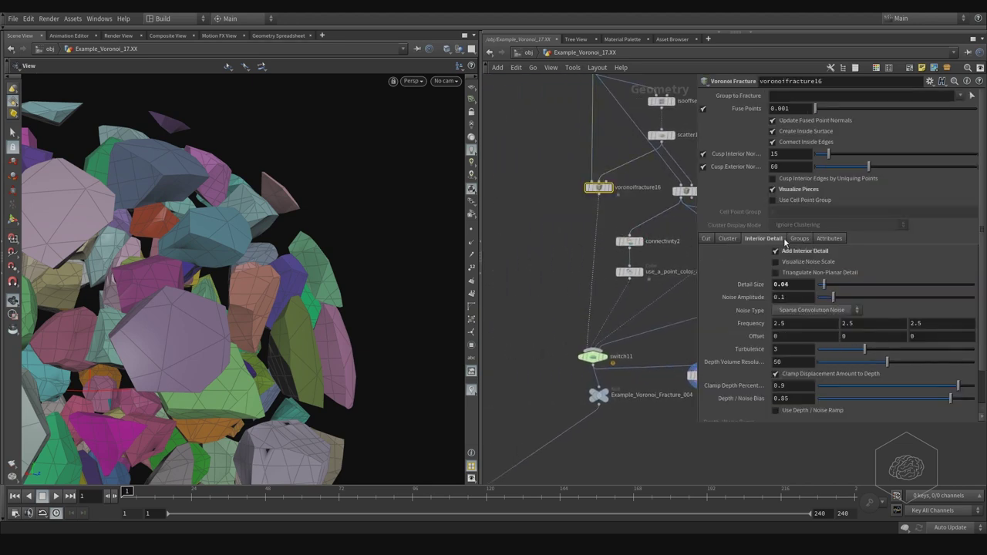
left_click(727, 239)
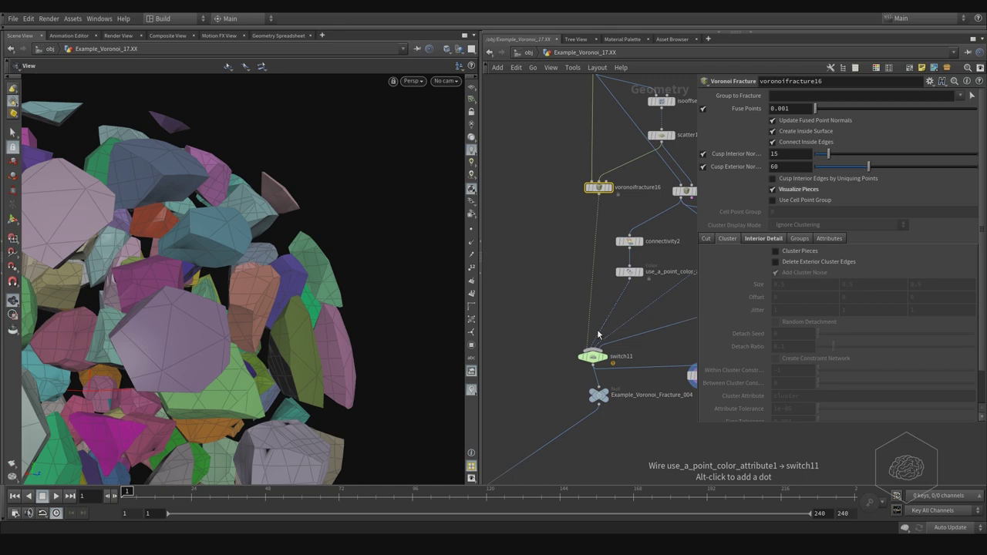
Try Cluster Pieces on voronoifracture16 and switch the display to that node.
left_click_drag(221, 241, 353, 209)
right_click_drag(353, 209, 269, 227)
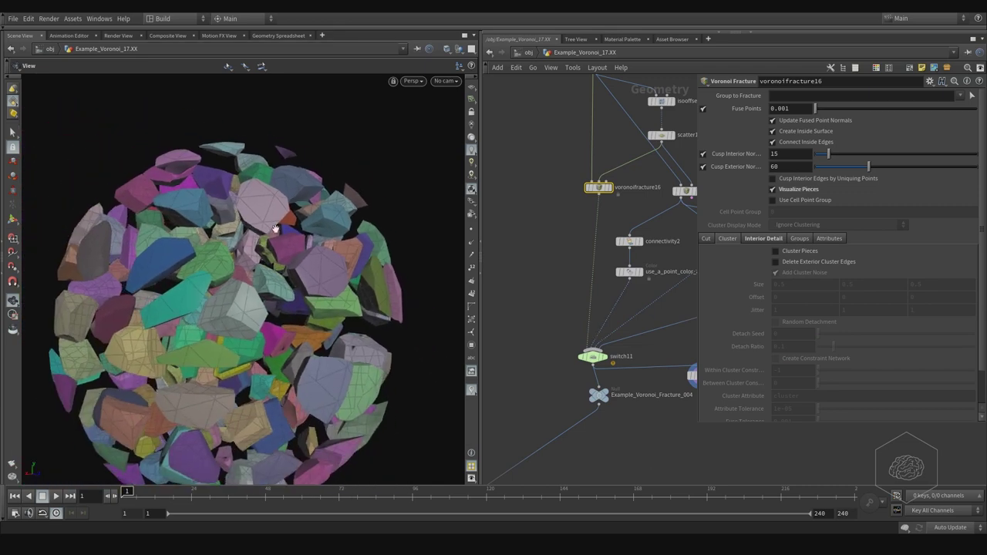
left_click_drag(269, 226, 276, 283)
middle_click_drag(276, 282, 268, 313)
middle_click_drag(374, 243, 338, 257)
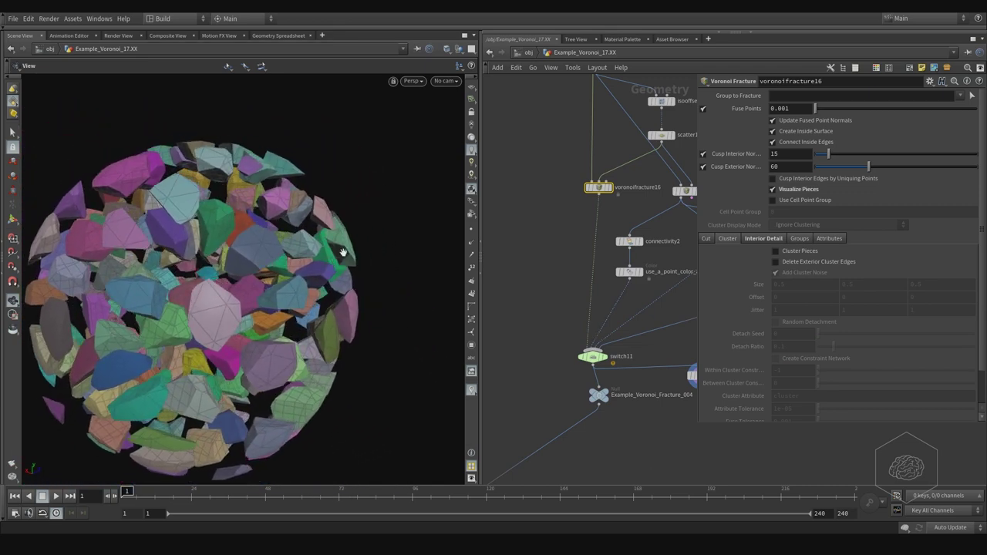
left_click_drag(370, 185, 298, 254)
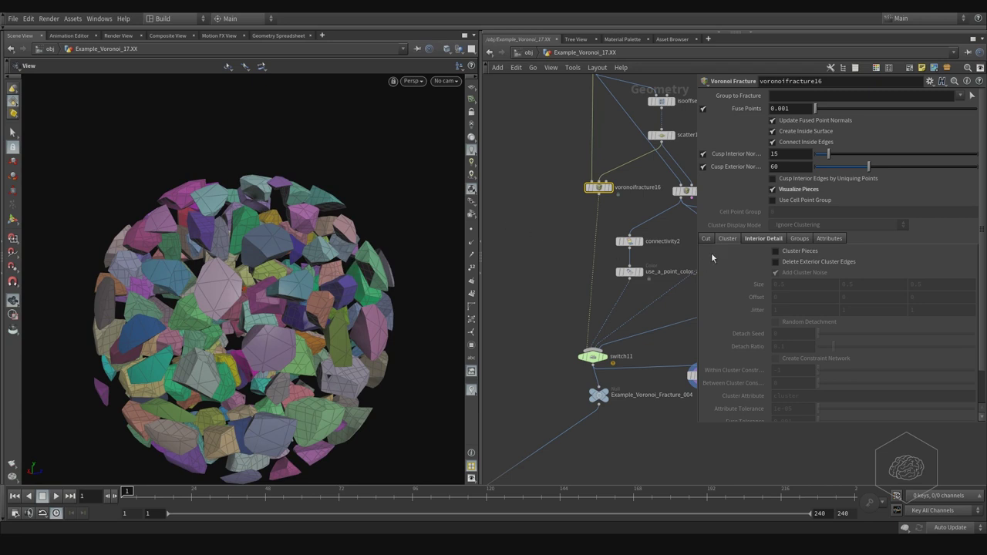
left_click(777, 252)
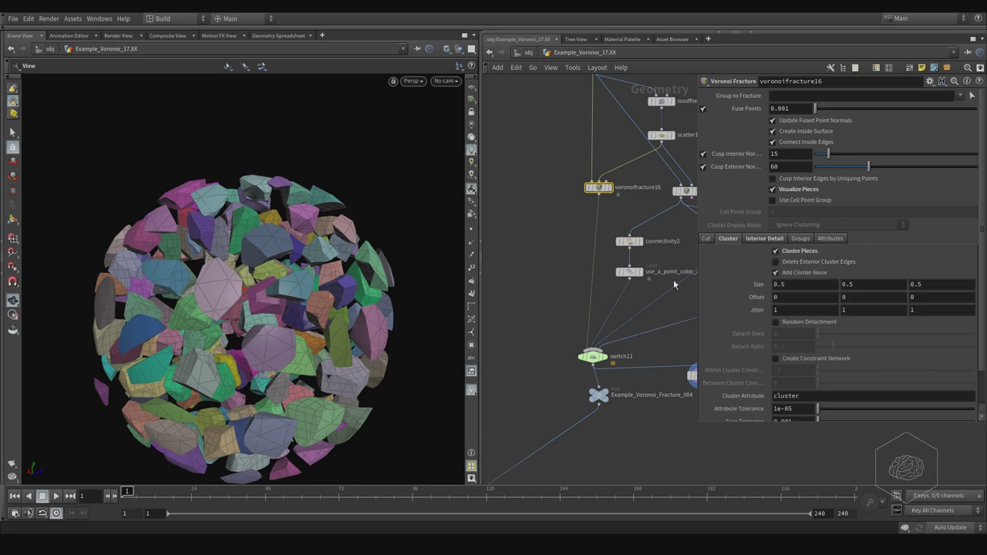
left_click(604, 199)
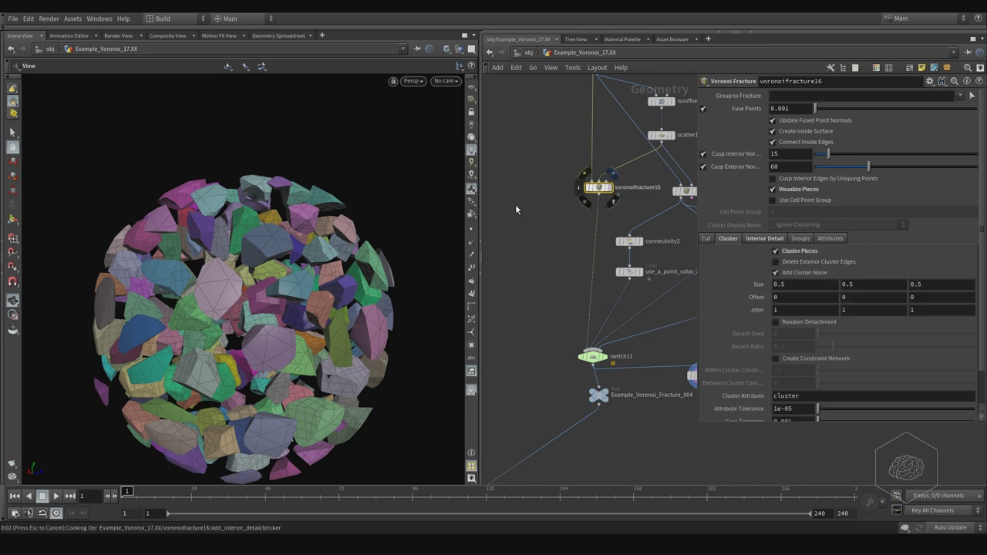
middle_click_drag(561, 230, 508, 229)
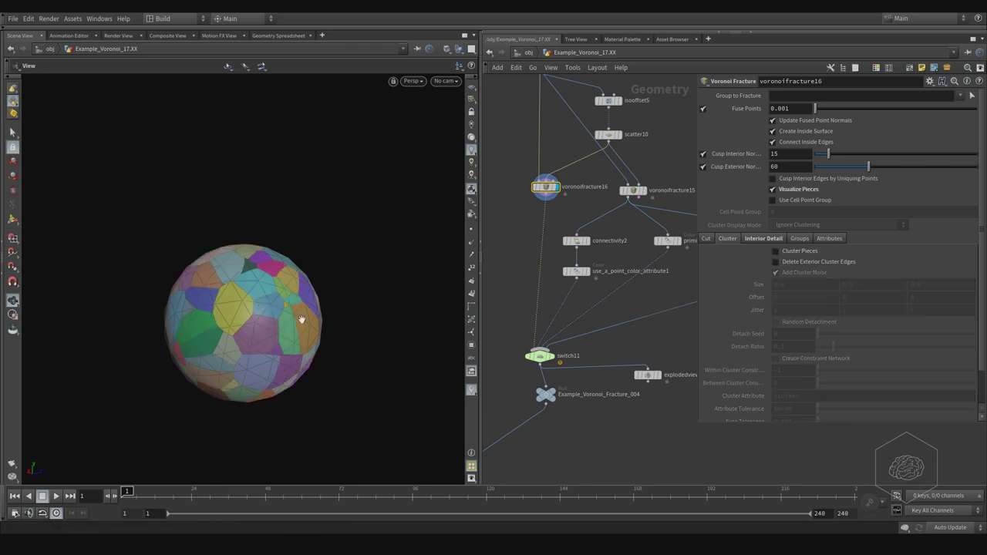
Turn off Add Interior Detail on voronoifracture16 and return to its Cluster settings.
left_click(763, 239)
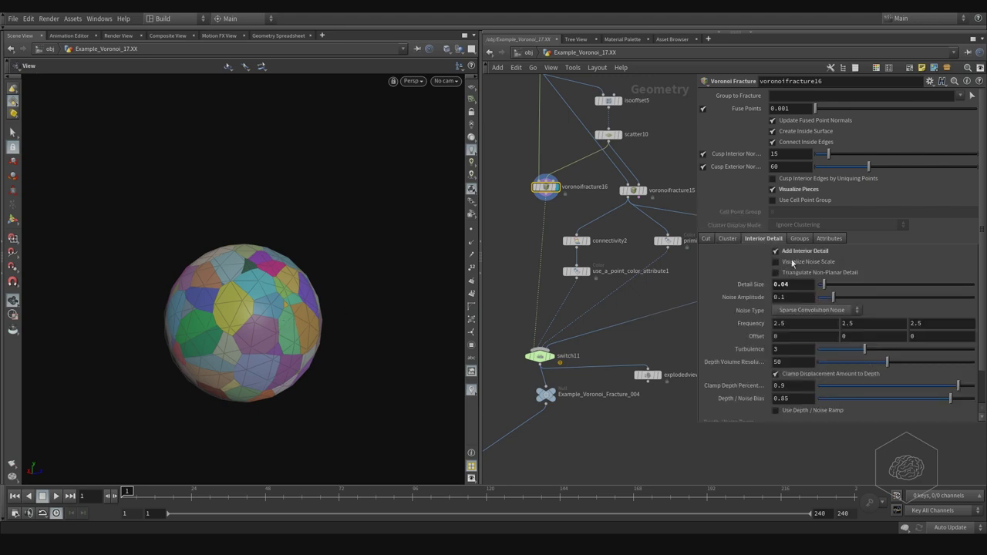
left_click(727, 239)
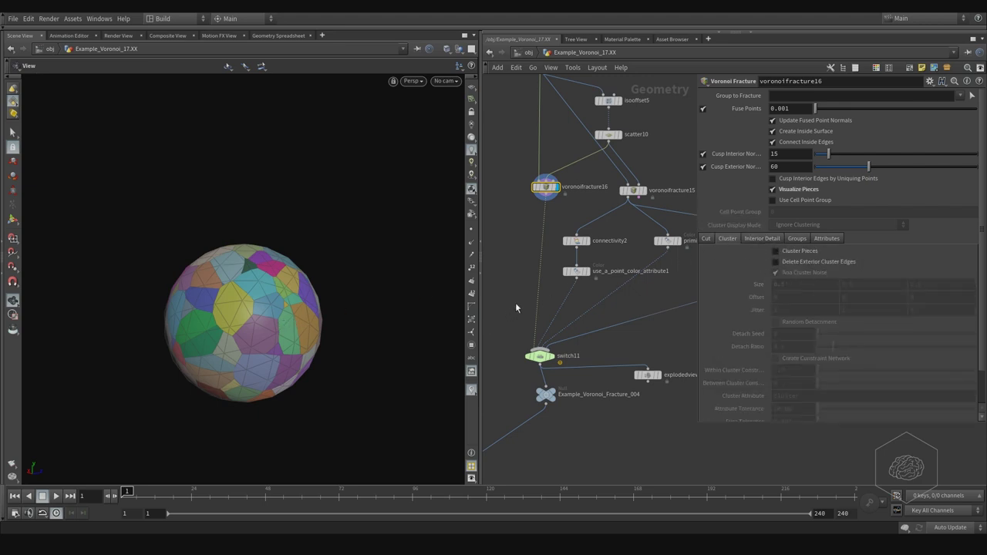
left_click_drag(319, 303, 300, 291)
right_click_drag(300, 291, 394, 280)
left_click_drag(394, 280, 324, 294)
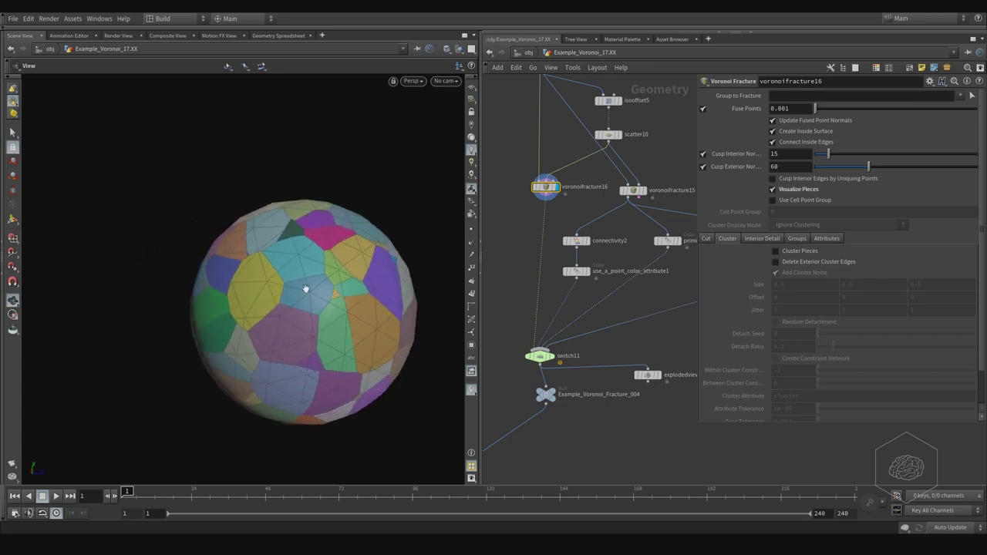
left_click_drag(395, 285, 300, 298)
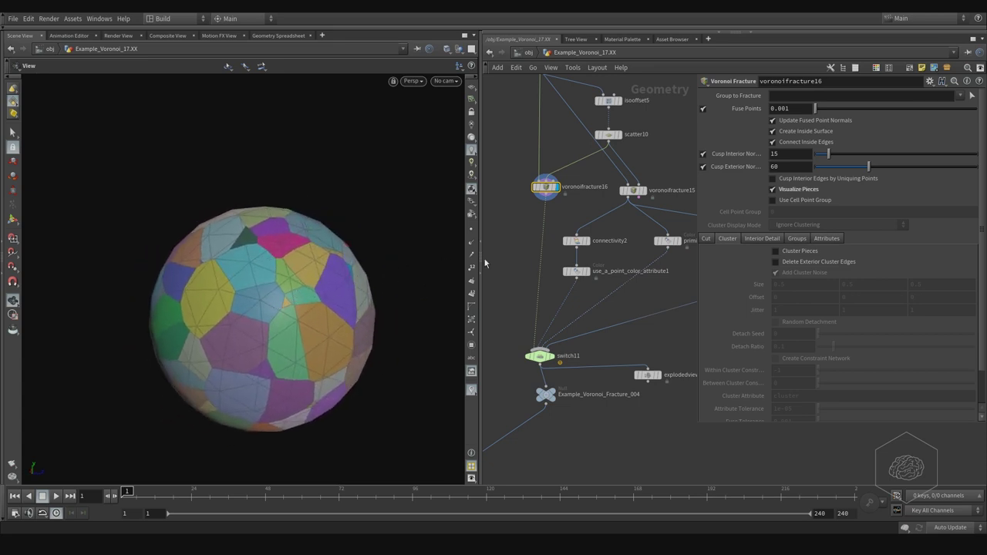
Enable Cluster Pieces on voronoifracture16 and set switch11's Select Input to 0.
left_click(785, 252)
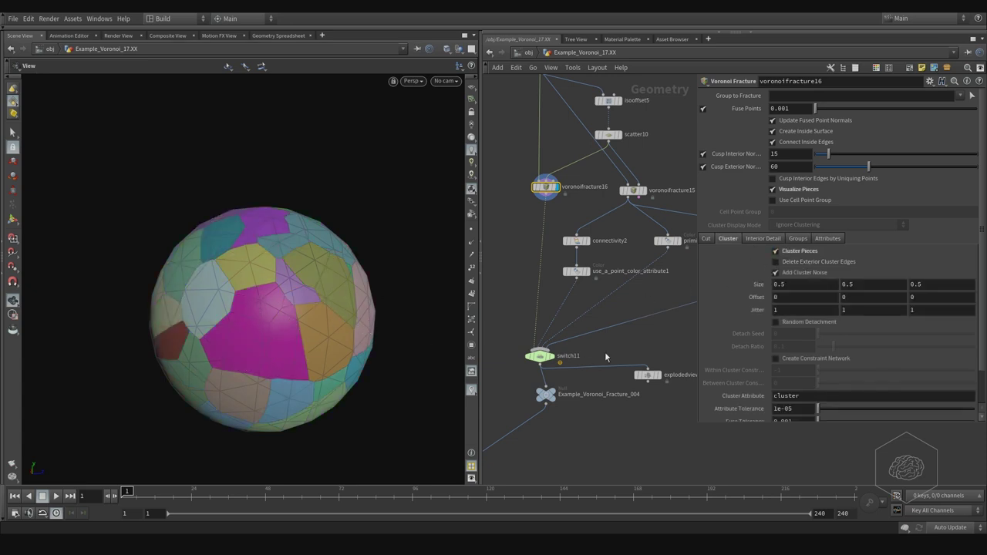
left_click(537, 357)
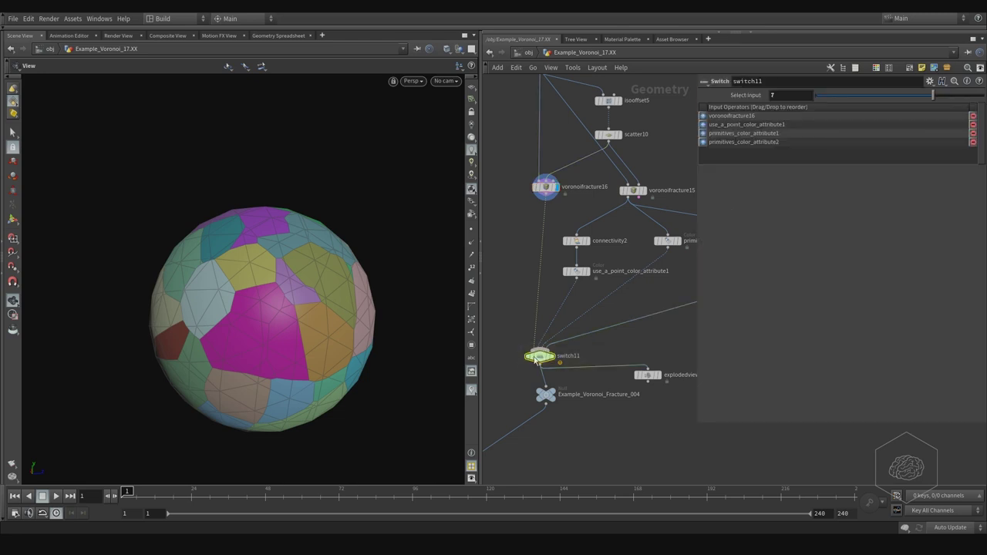
left_click(816, 95)
Display the explodedview7 node and examine the clustered pieces of voronoifracture16 from another angle.
left_click(658, 376)
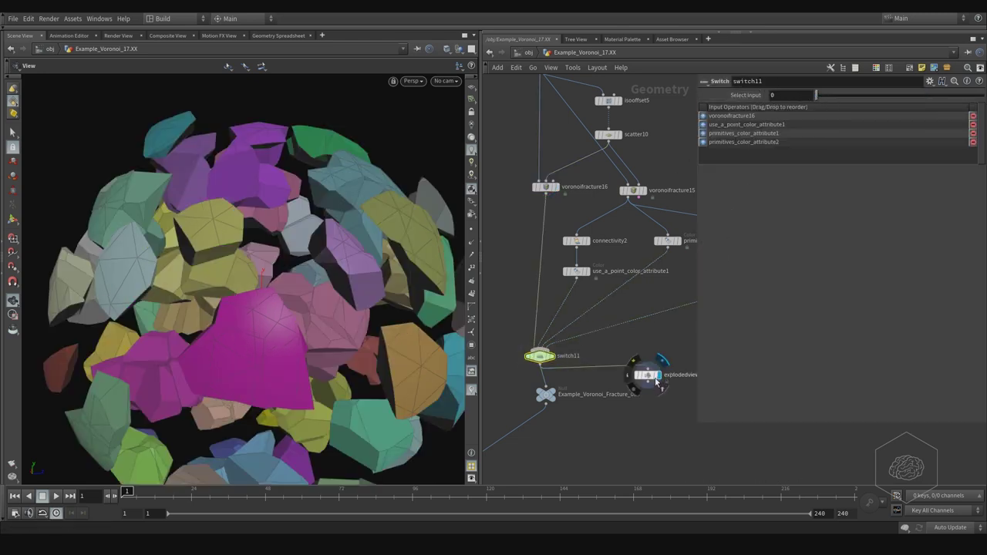
left_click(648, 375)
left_click_drag(340, 246, 306, 272)
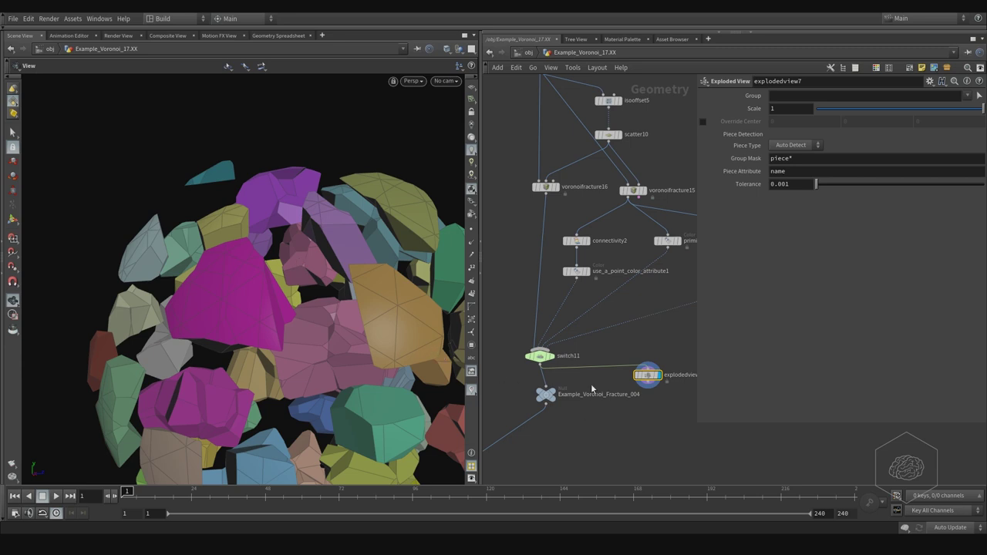
key("h")
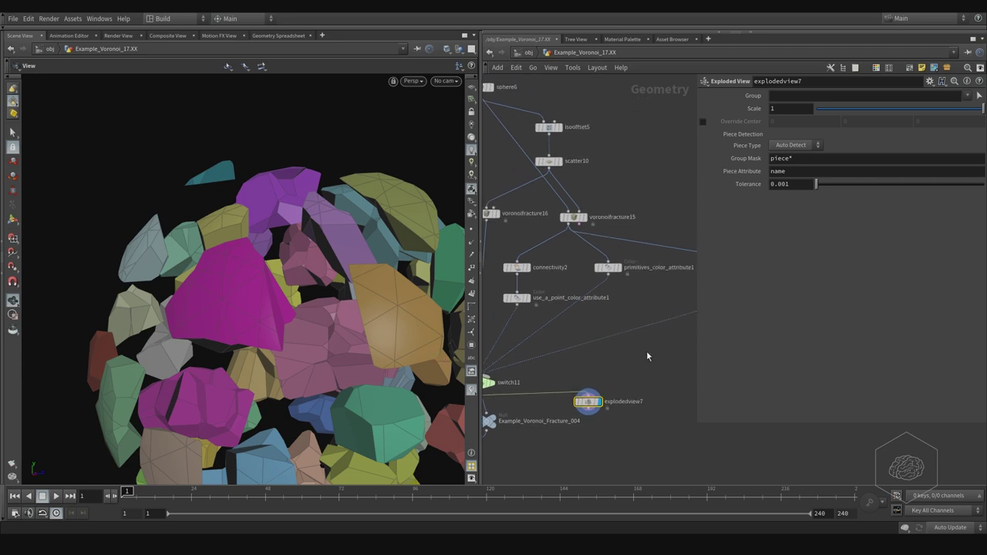
Duplicate the rbdinteriordetail1 and primitives_color_attribute2 branch beside the original, fed by voronoifracture15 and connected to switch11.
left_click_drag(656, 271, 663, 319)
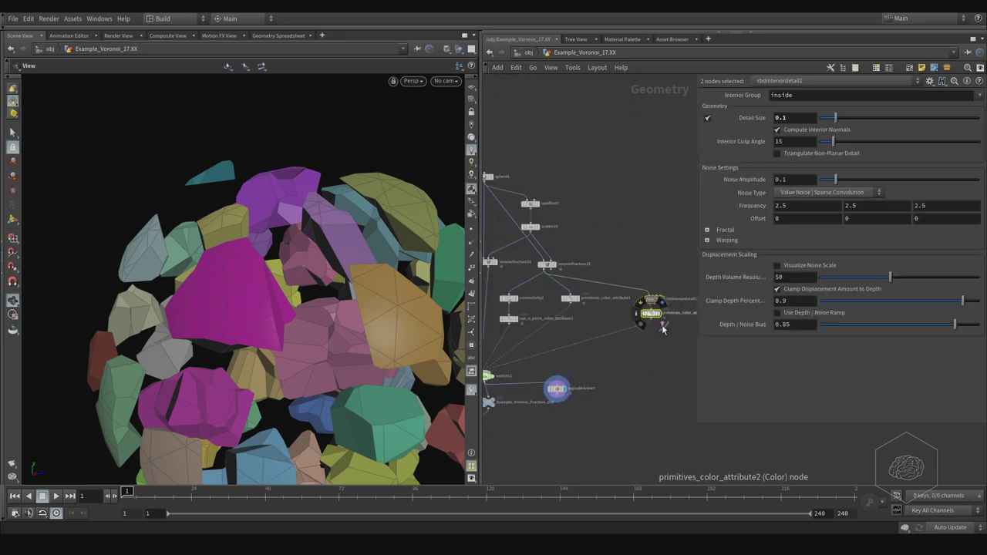
key("f")
left_click_drag(586, 306, 681, 307, "alt")
middle_click_drag(655, 265, 616, 266)
left_click(643, 267)
scroll(626, 347, "down", 3)
middle_click_drag(610, 347, 690, 331)
left_click(527, 352)
middle_click_drag(636, 344, 548, 355)
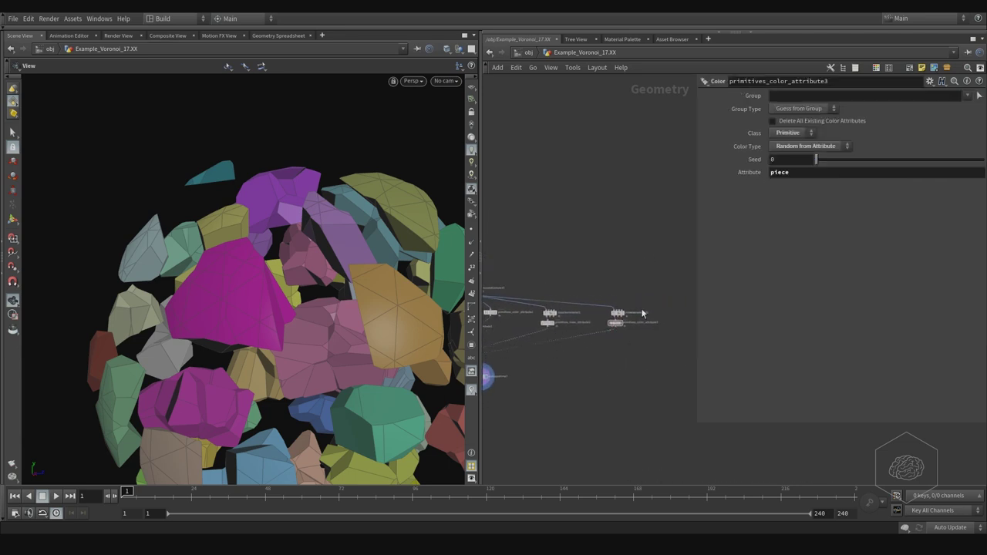
Replace the duplicated rbdinteriordetail2 with an RBD Cluster node wired between voronoifracture15 and primitives_color_attribute3.
left_click(615, 315)
key("Tab")
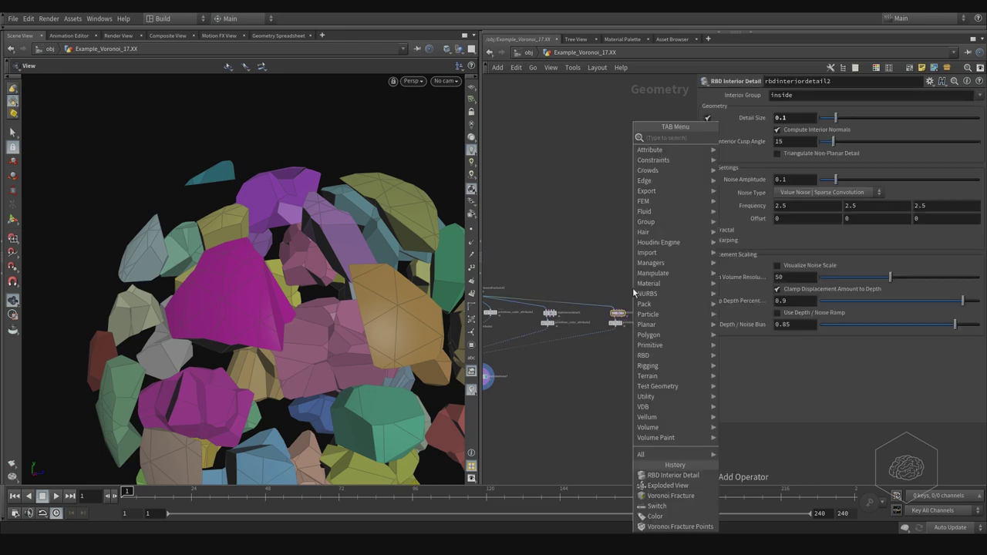
type("rbd clu")
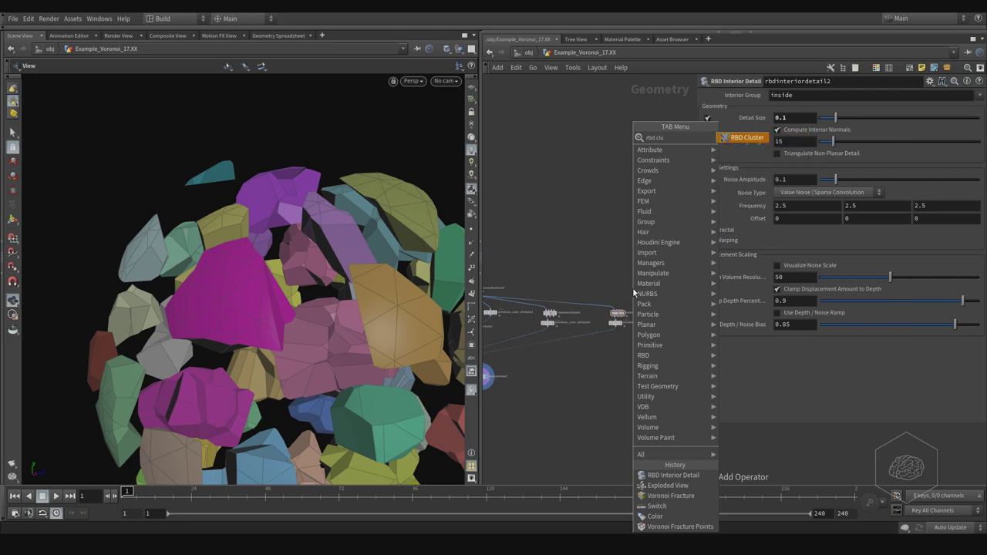
key("Return")
left_click(633, 288)
left_click_drag(616, 281, 591, 305)
left_click_drag(663, 285, 620, 316)
key("Delete")
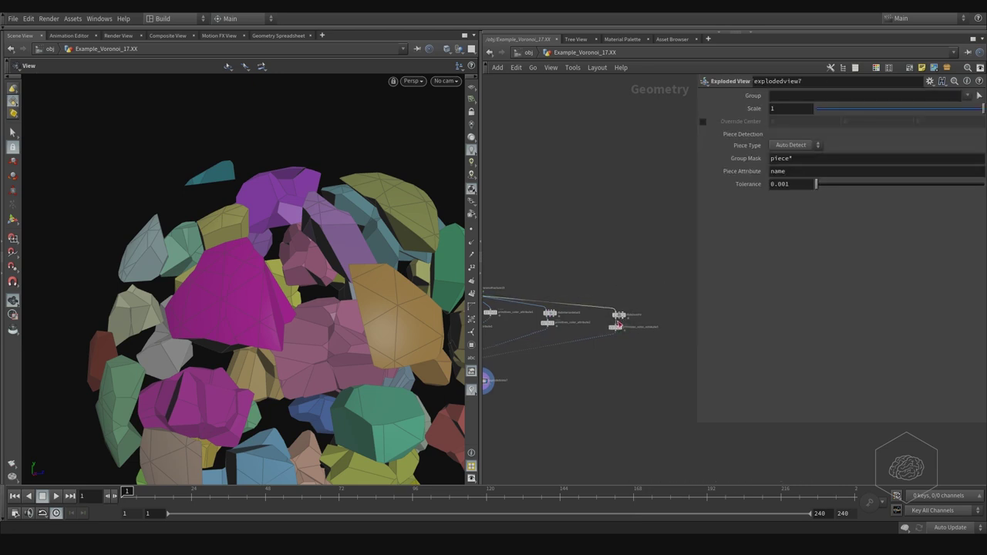
Compare the rbdcluster1 parameters and inputs with the Cluster settings of voronoifracture16.
scroll(620, 317, "up", 4)
left_click_drag(673, 251, 647, 307)
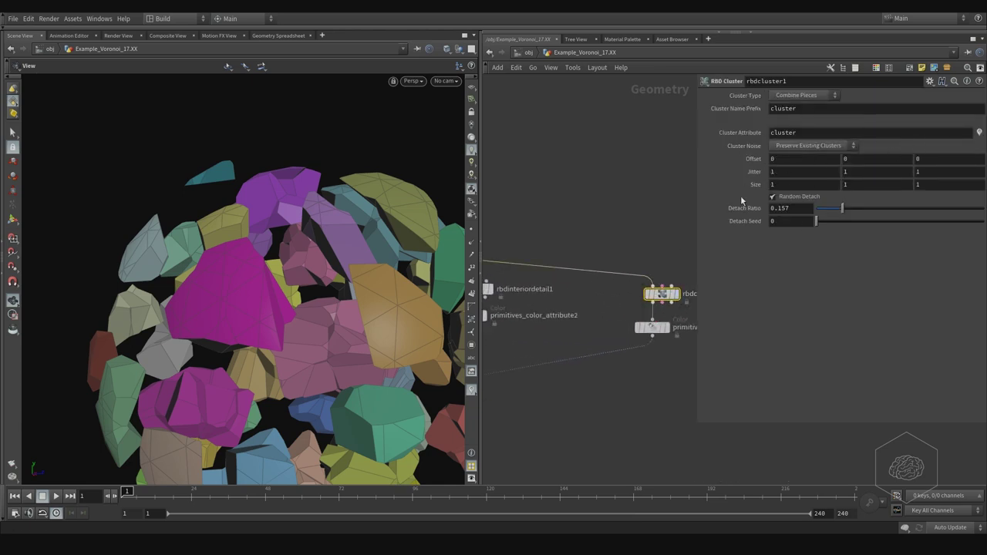
scroll(671, 220, "down", 6)
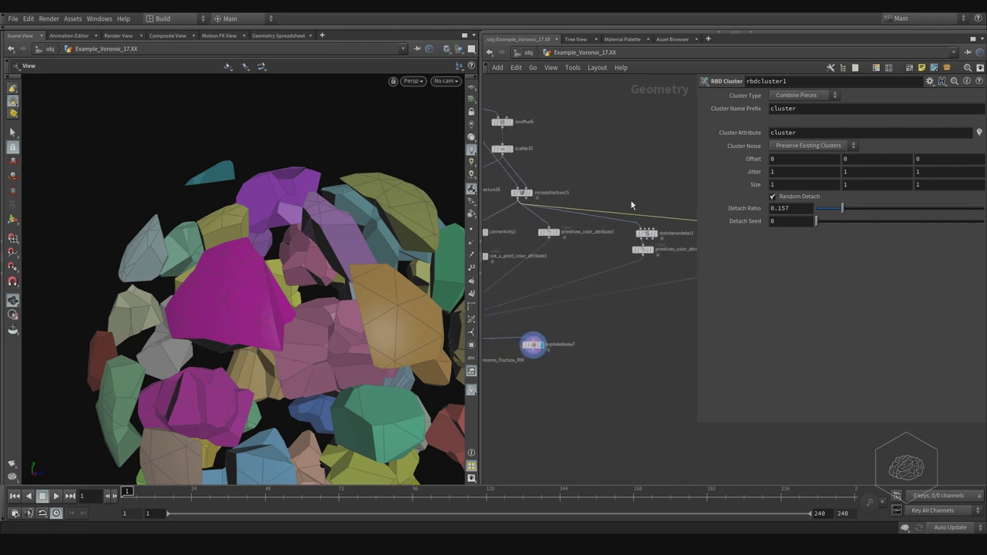
left_click(496, 188)
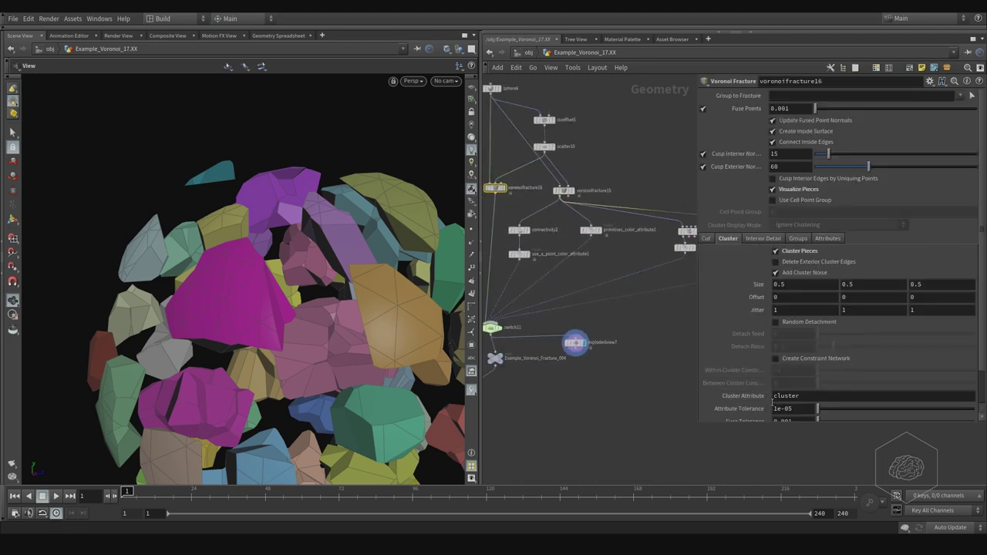
left_click_drag(980, 359, 978, 401)
middle_click_drag(649, 169, 543, 185)
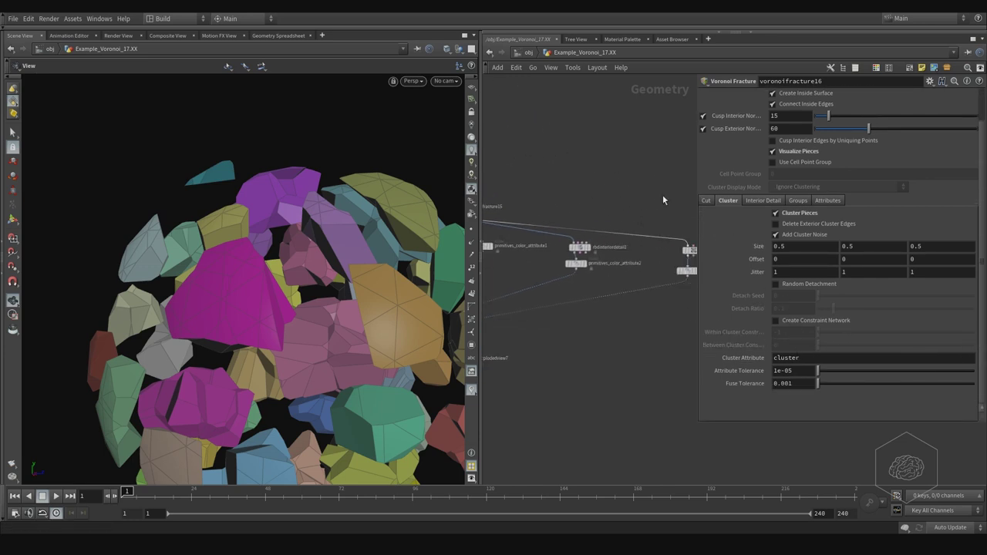
middle_click_drag(661, 200, 637, 202)
left_click(607, 252)
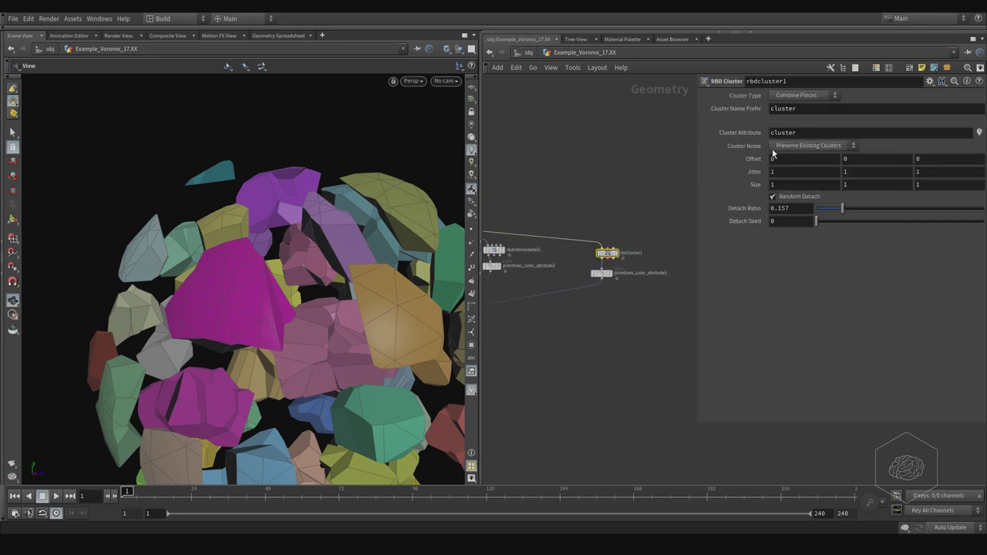
scroll(586, 199, "up", 5)
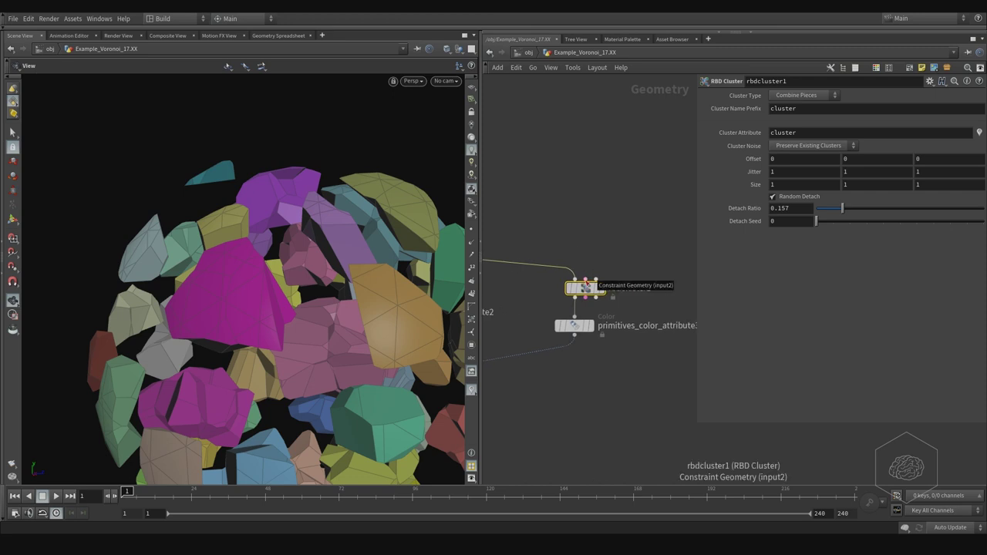
middle_click_drag(584, 221, 683, 198)
scroll(632, 186, "down", 5)
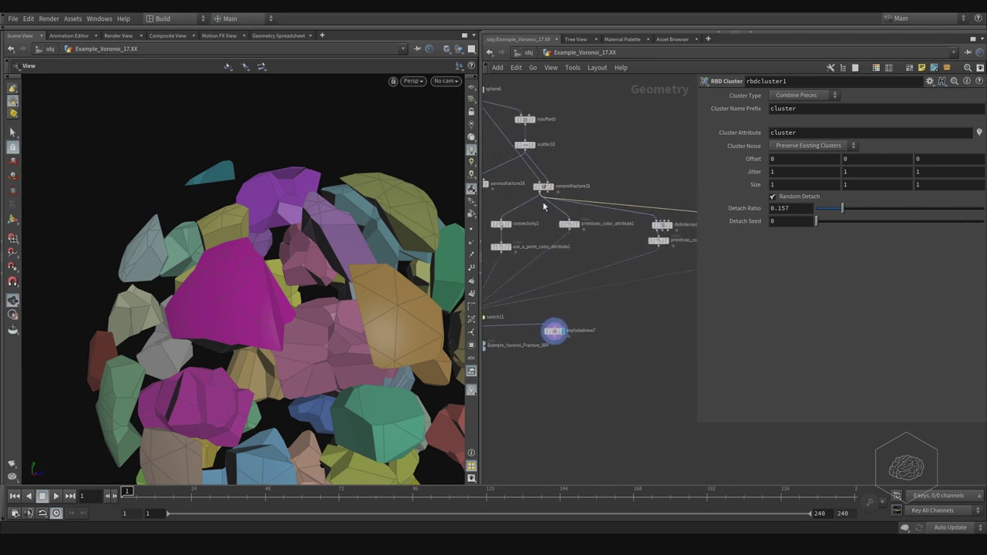
Set switch11's Select Input to 8 so the new RBD Cluster branch feeds the exploded view.
mouse_move(611, 178)
middle_mouse_down()
mouse_move(568, 173)
mouse_move(542, 183)
mouse_move(573, 185)
middle_mouse_up()
left_click_drag(653, 199, 573, 239)
middle_click_drag(561, 229, 568, 226)
right_click_drag(596, 215, 635, 197)
mouse_move(625, 198)
middle_mouse_down()
mouse_move(582, 192)
mouse_move(628, 179)
middle_mouse_up()
right_click_drag(628, 179, 534, 182)
right_click(610, 182)
middle_click_drag(542, 239, 583, 238)
left_click(502, 243)
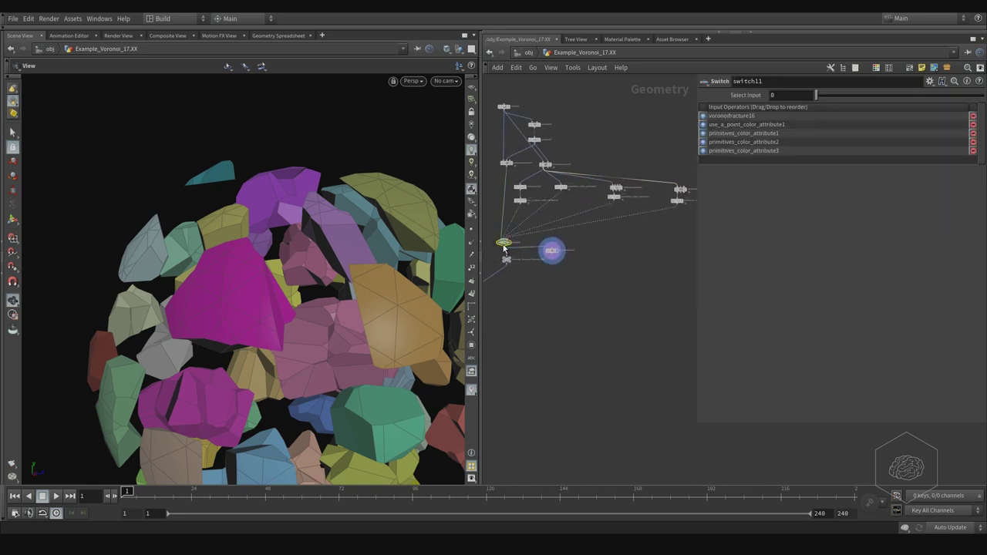
left_click_drag(849, 95, 950, 95)
Examine the exploded RBD Cluster pieces from several sides and return to the rbdcluster1 branch.
left_click_drag(317, 256, 224, 234)
left_click_drag(335, 238, 271, 275)
mouse_move(633, 224)
middle_mouse_down()
mouse_move(563, 234)
mouse_move(635, 221)
middle_mouse_up()
left_click_drag(260, 261, 347, 226)
left_click_drag(306, 259, 376, 232)
middle_click_drag(575, 222, 541, 224)
right_click(629, 208)
left_click(606, 189)
scroll(639, 182, "up", 5)
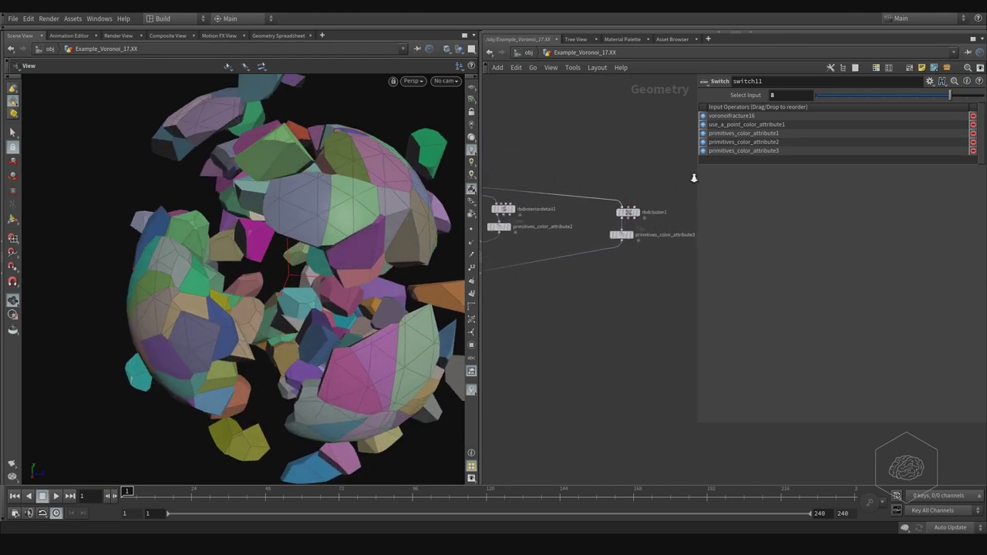
Set the Attribute of primitives_color_attribute3 to cluster, copied from the Cluster Name Prefix of rbdcluster1.
left_click(598, 264)
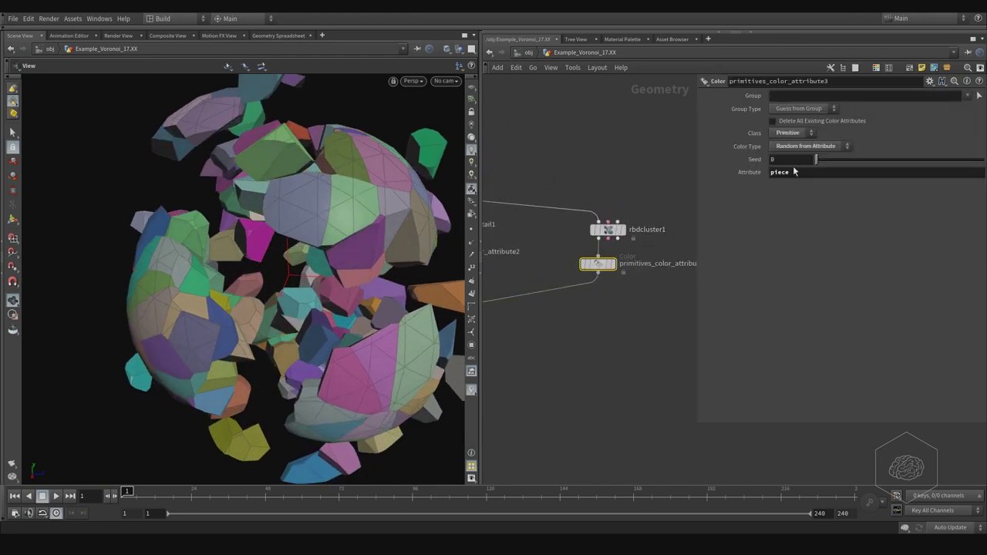
left_click(608, 229)
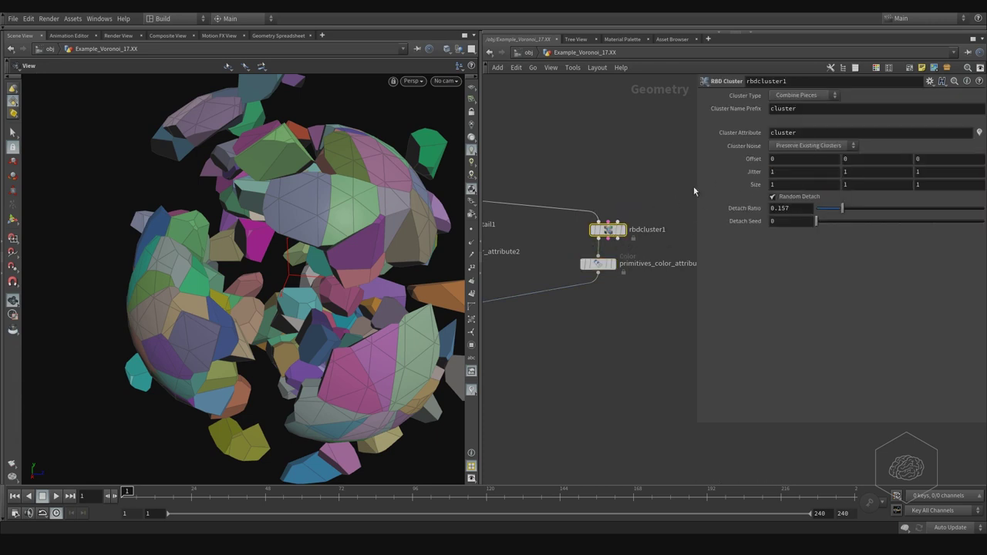
left_click(802, 109)
key("ctrl+c")
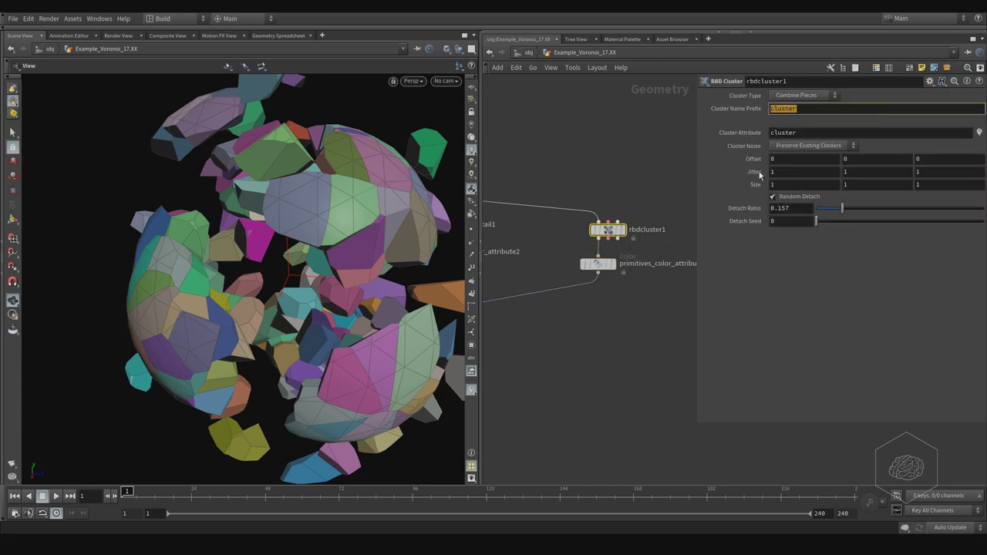
left_click(601, 263)
left_click(803, 172)
key("ctrl+v")
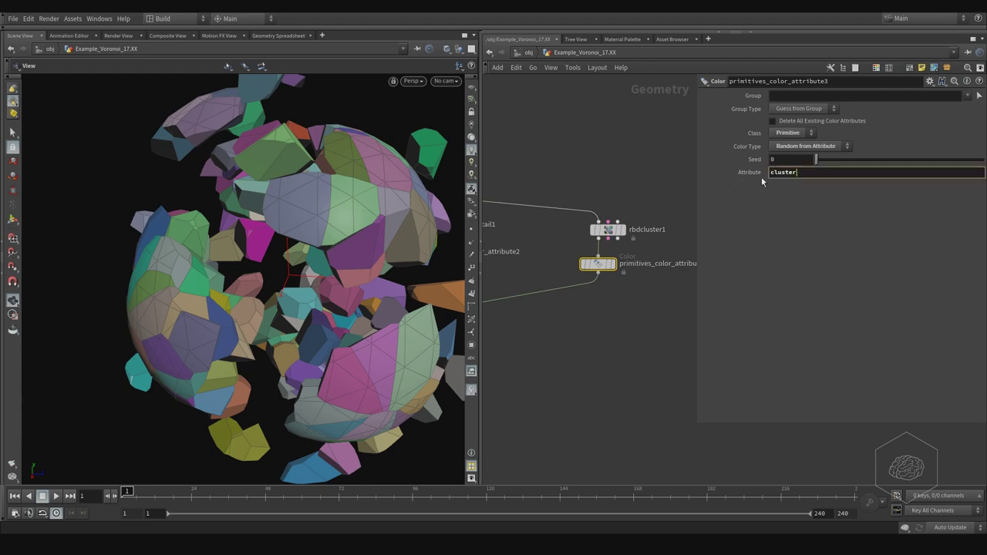
key("Return")
Inspect the cluster-coloured exploded pieces from several angles alongside the Random Detach settings of rbdcluster1.
left_click_drag(336, 185, 257, 267)
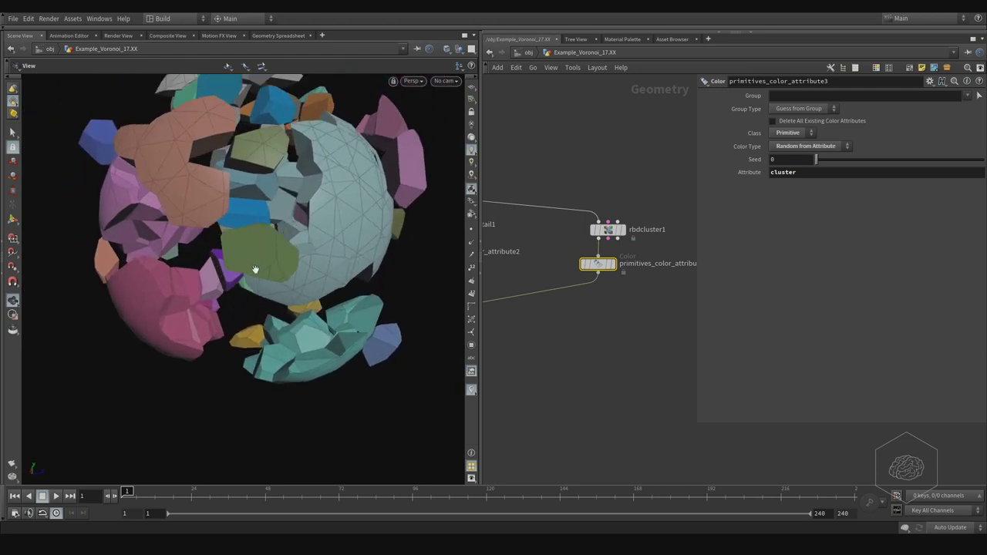
middle_click_drag(351, 194, 307, 234)
left_click(609, 229)
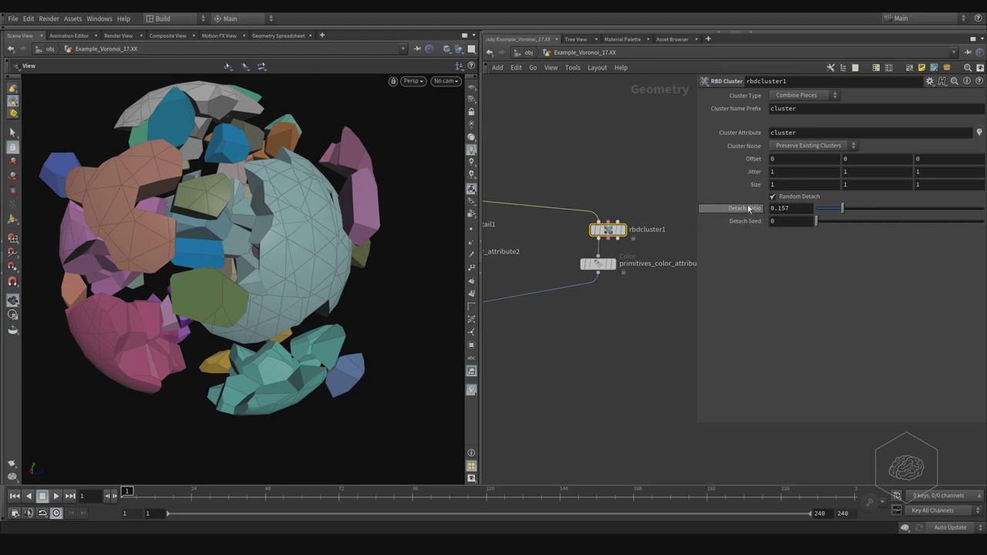
left_click_drag(150, 277, 243, 217)
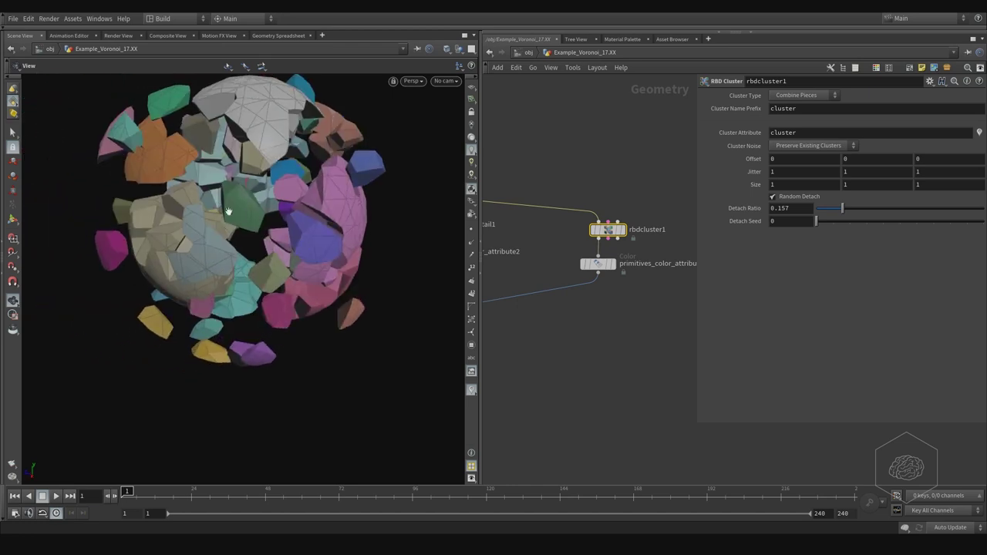
middle_click_drag(585, 312, 652, 234)
right_click_drag(635, 242, 558, 272)
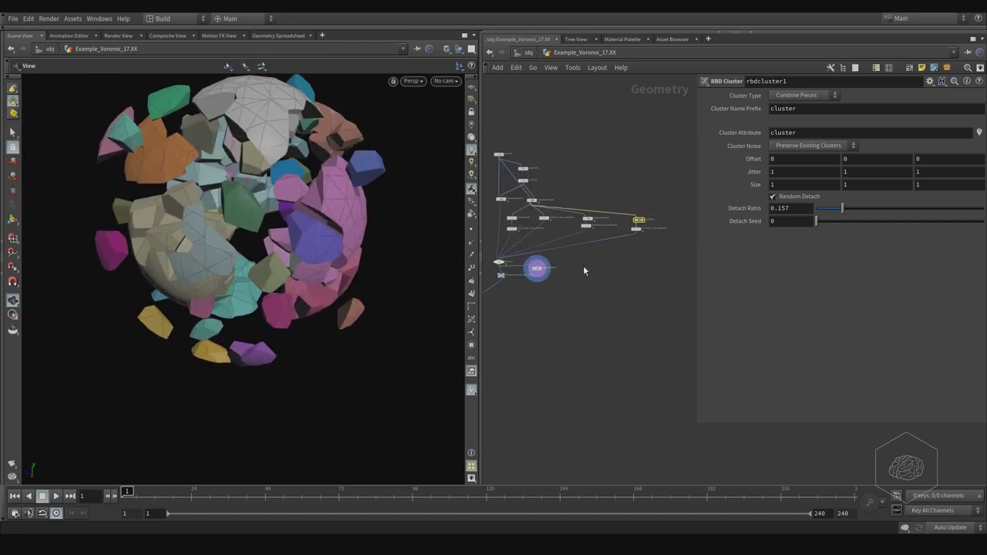